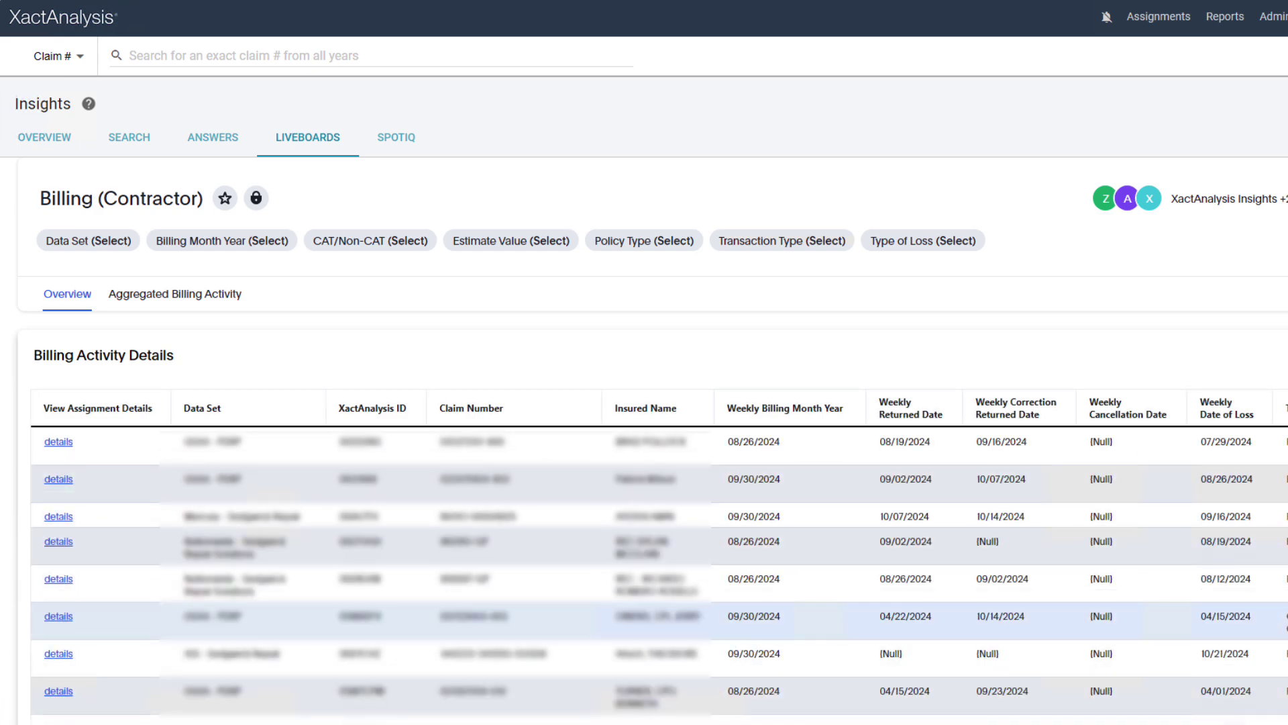
- Scroll the Billing (Contractor) liveboard down to the Claim Count charts under Billing Activity Details
{"action": "scroll", "coordinate": [644, 440], "scroll_direction": "down", "scroll_amount": 6}
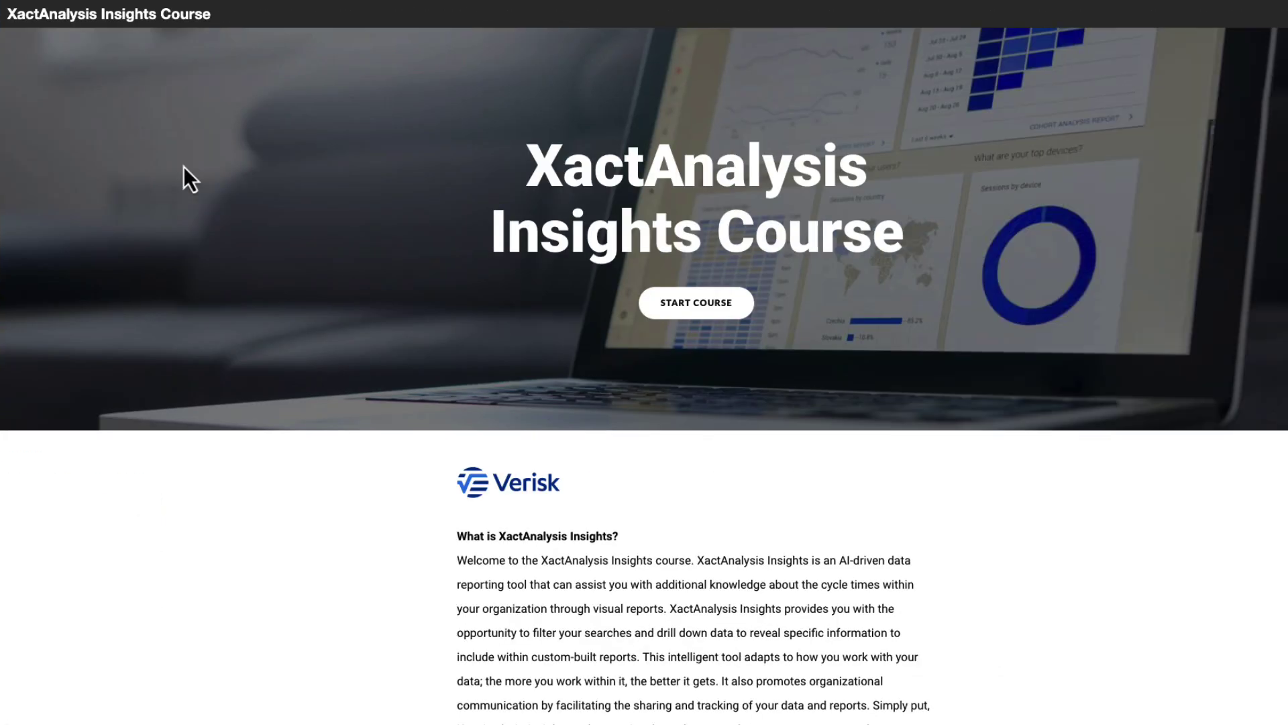
- Scroll the XactAnalysis Insights Course page past the introduction to the Chapter 1 and 2 lessons
{"action": "scroll", "coordinate": [718, 471], "scroll_direction": "down", "scroll_amount": 5}
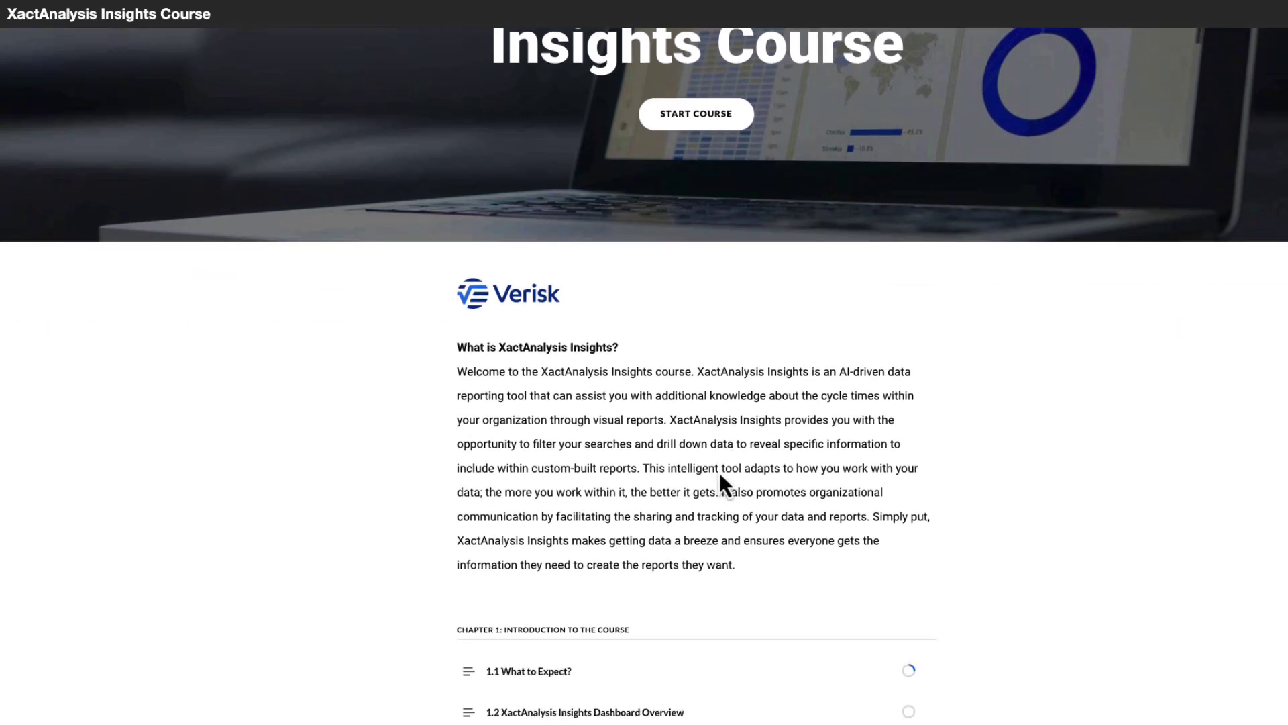
{"action": "scroll", "coordinate": [719, 471], "scroll_direction": "down", "scroll_amount": 4}
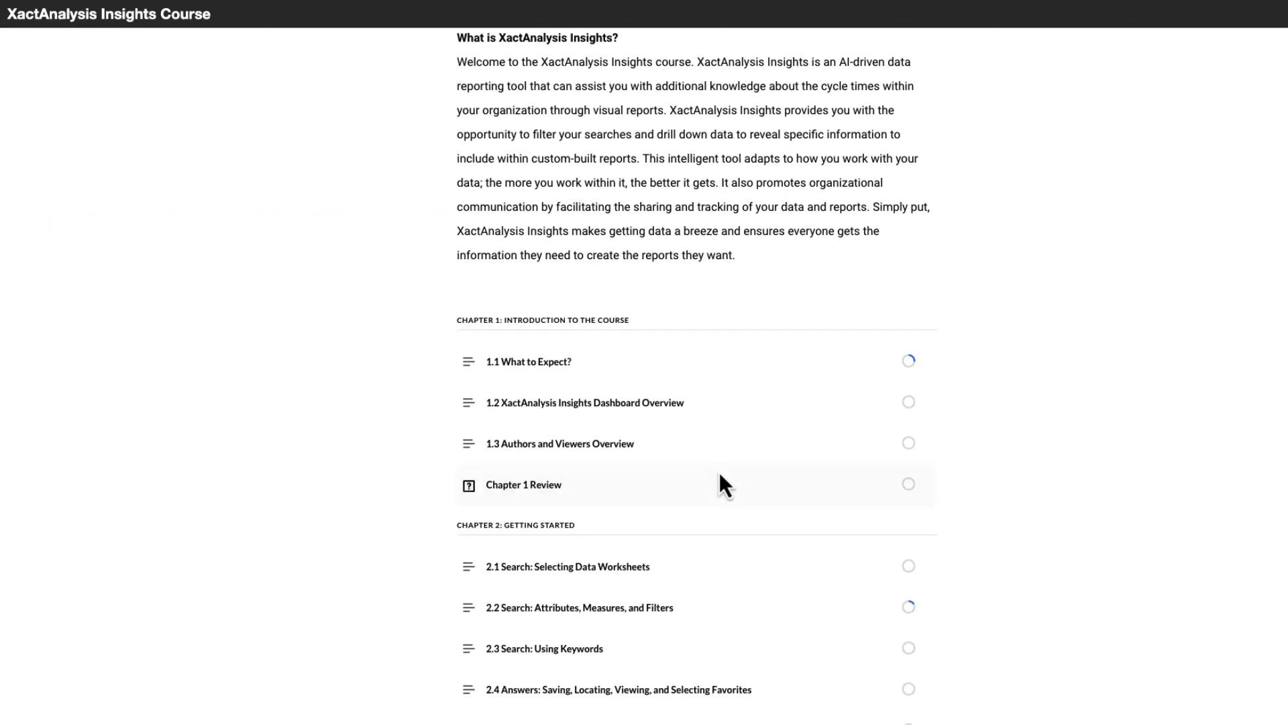
{"action": "scroll", "coordinate": [718, 479], "scroll_direction": "down", "scroll_amount": 1}
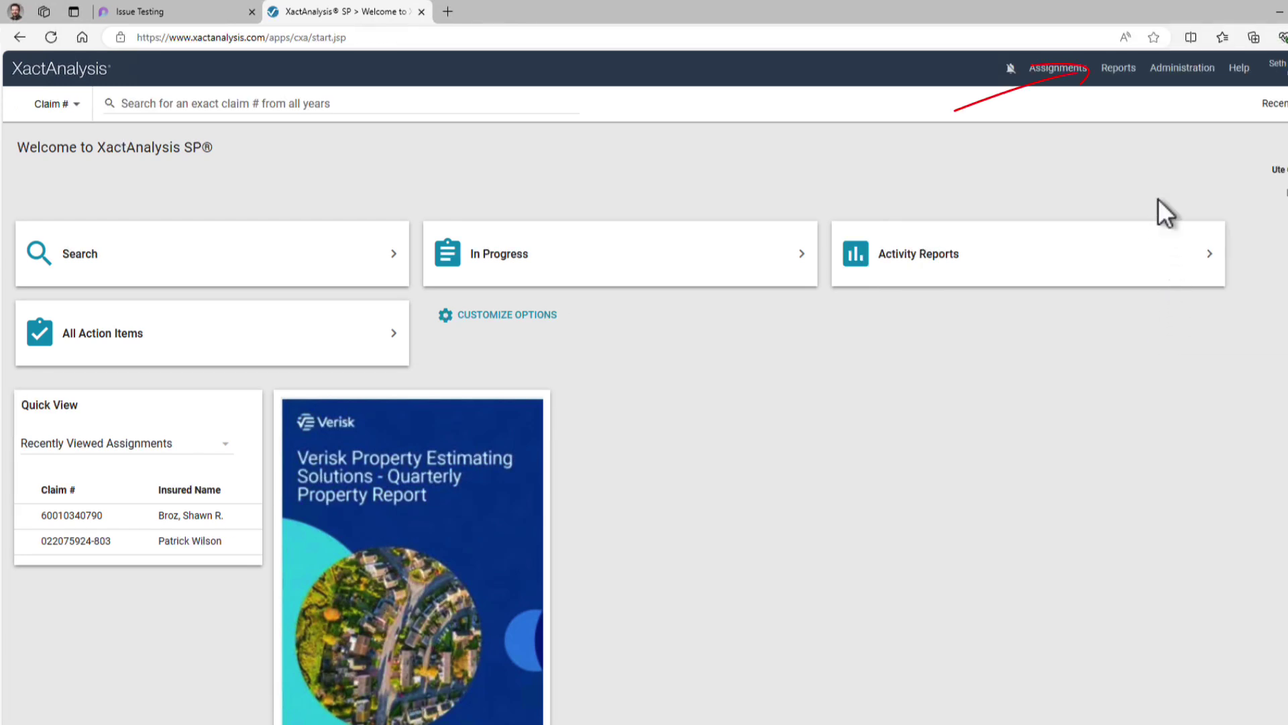
- Open Reports > Insights and choose the Billing (Contractor) liveboard from the Liveboards list
{"action": "left_click", "coordinate": [1130, 77]}
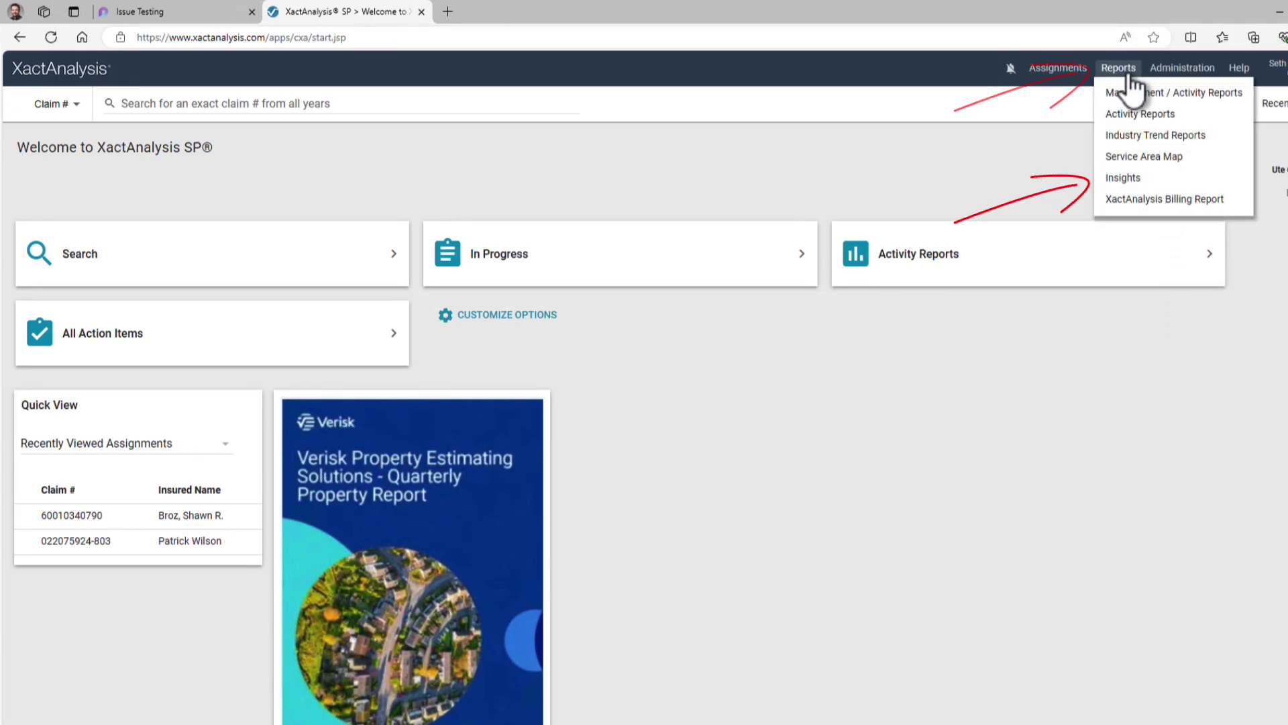
{"action": "left_click", "coordinate": [1160, 179]}
{"action": "left_click", "coordinate": [317, 189]}
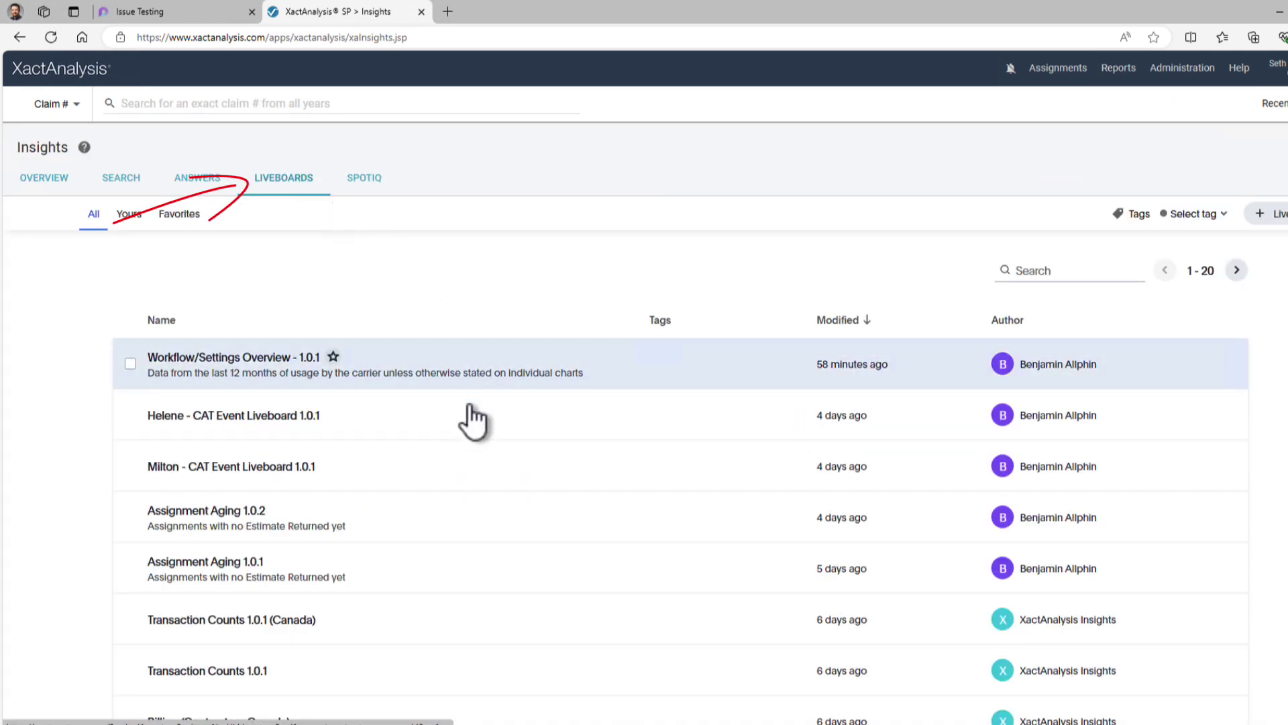
{"action": "scroll", "coordinate": [460, 349], "scroll_direction": "down", "scroll_amount": 4}
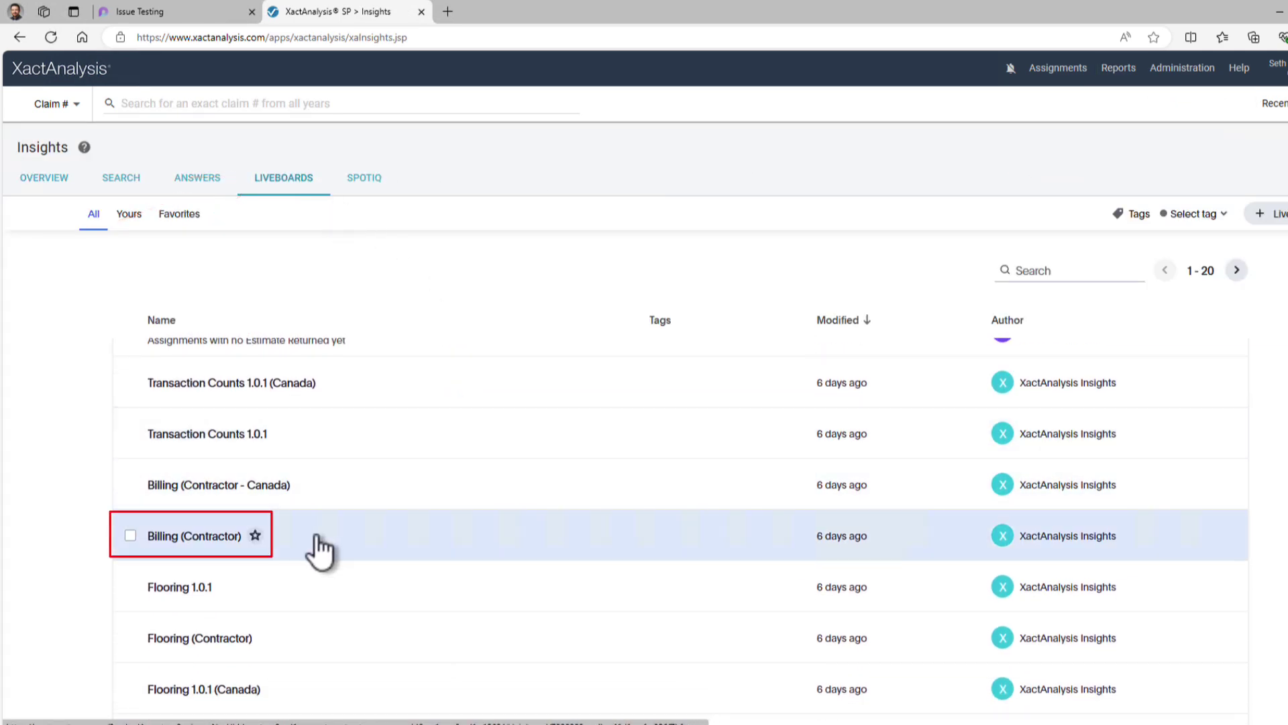
{"action": "left_click", "coordinate": [317, 537]}
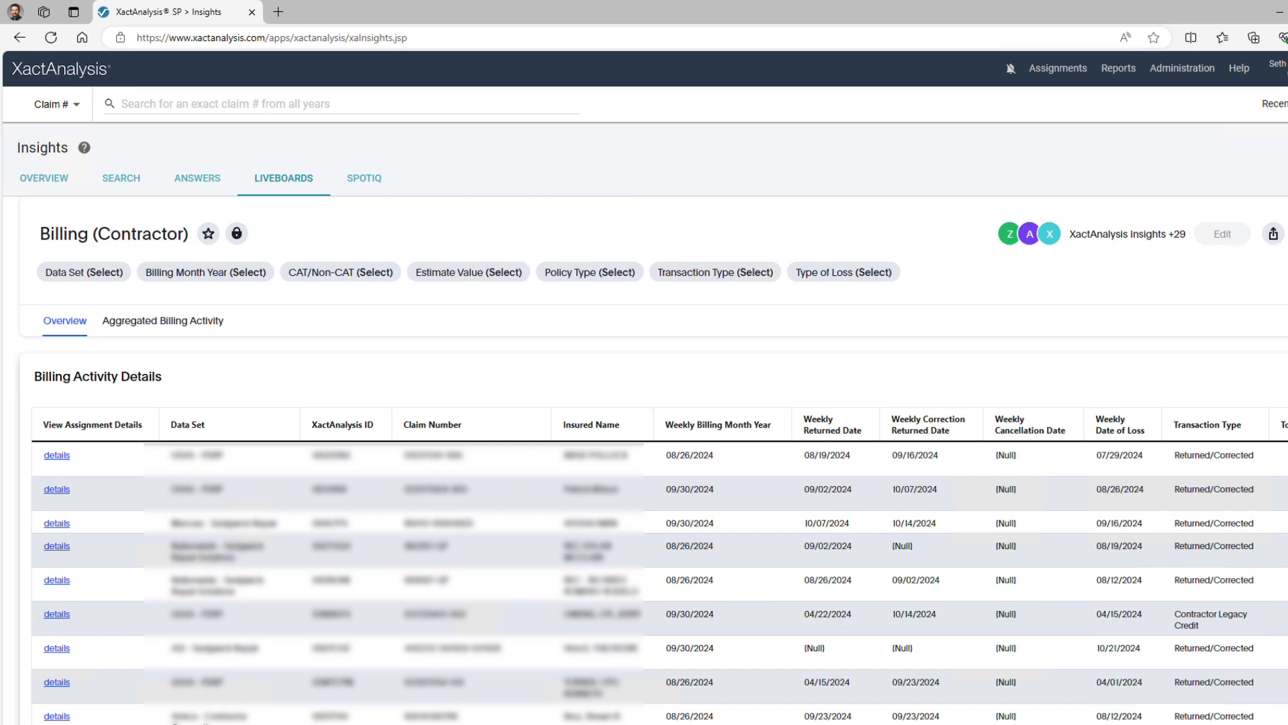
{"action": "scroll", "coordinate": [645, 469], "scroll_direction": "down", "scroll_amount": 5}
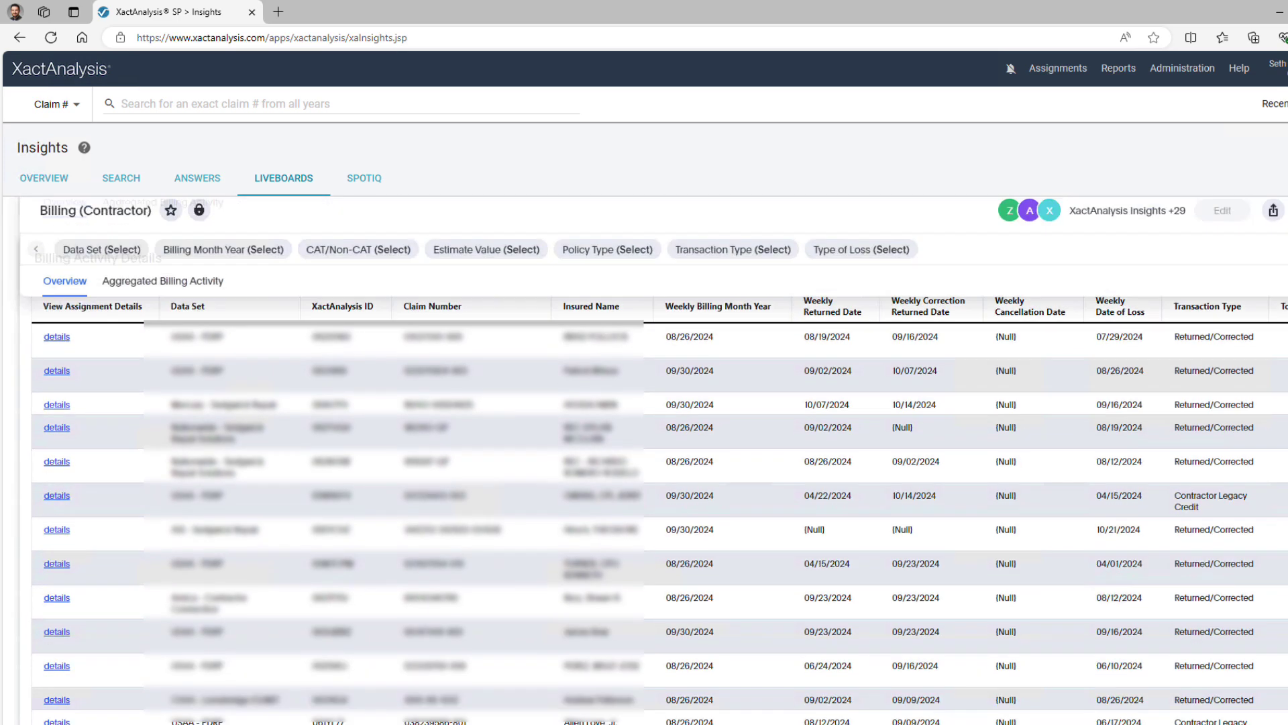
{"action": "scroll", "coordinate": [644, 469], "scroll_direction": "down", "scroll_amount": 2}
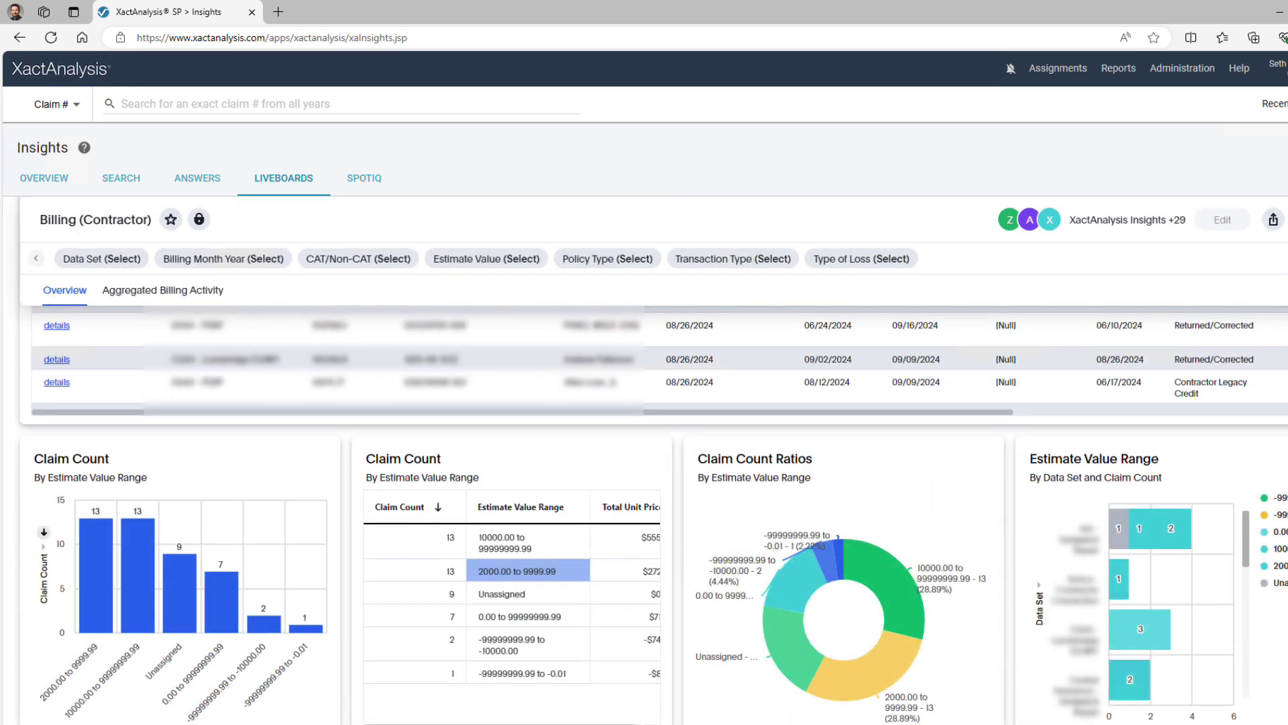
{"action": "scroll", "coordinate": [897, 612], "scroll_direction": "up", "scroll_amount": 5}
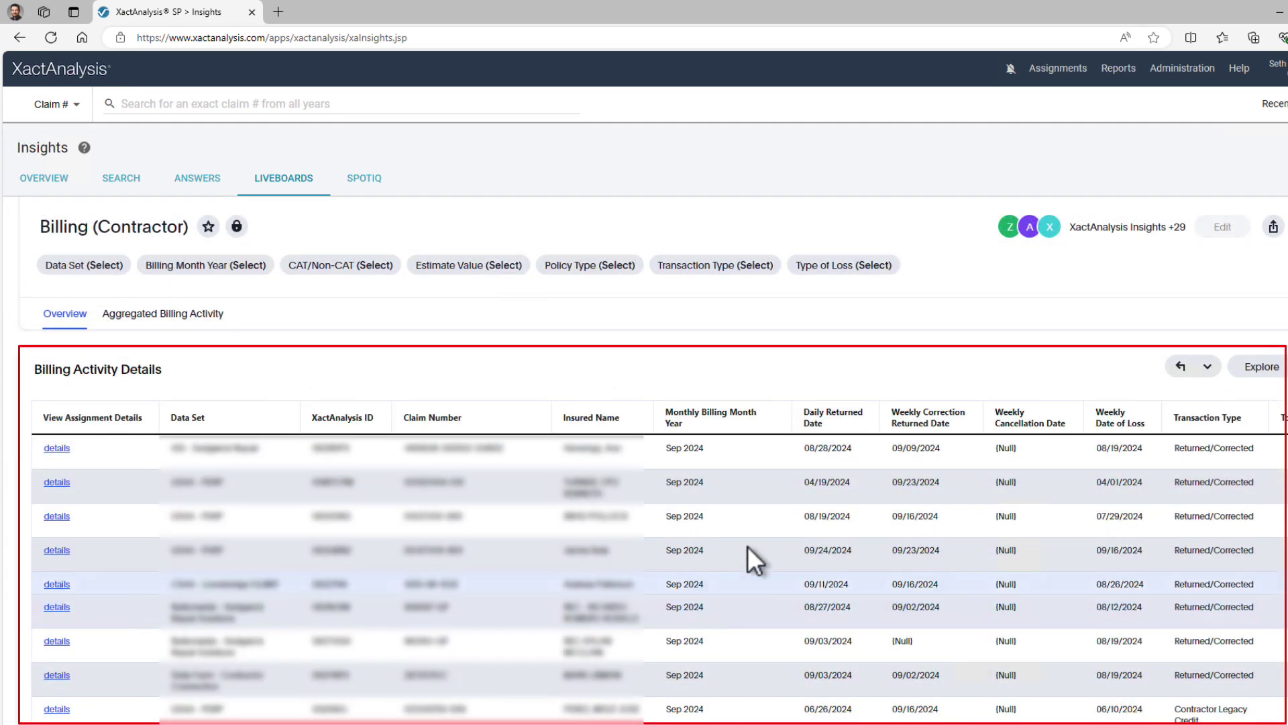
{"action": "scroll", "coordinate": [748, 557], "scroll_direction": "right", "scroll_amount": 6}
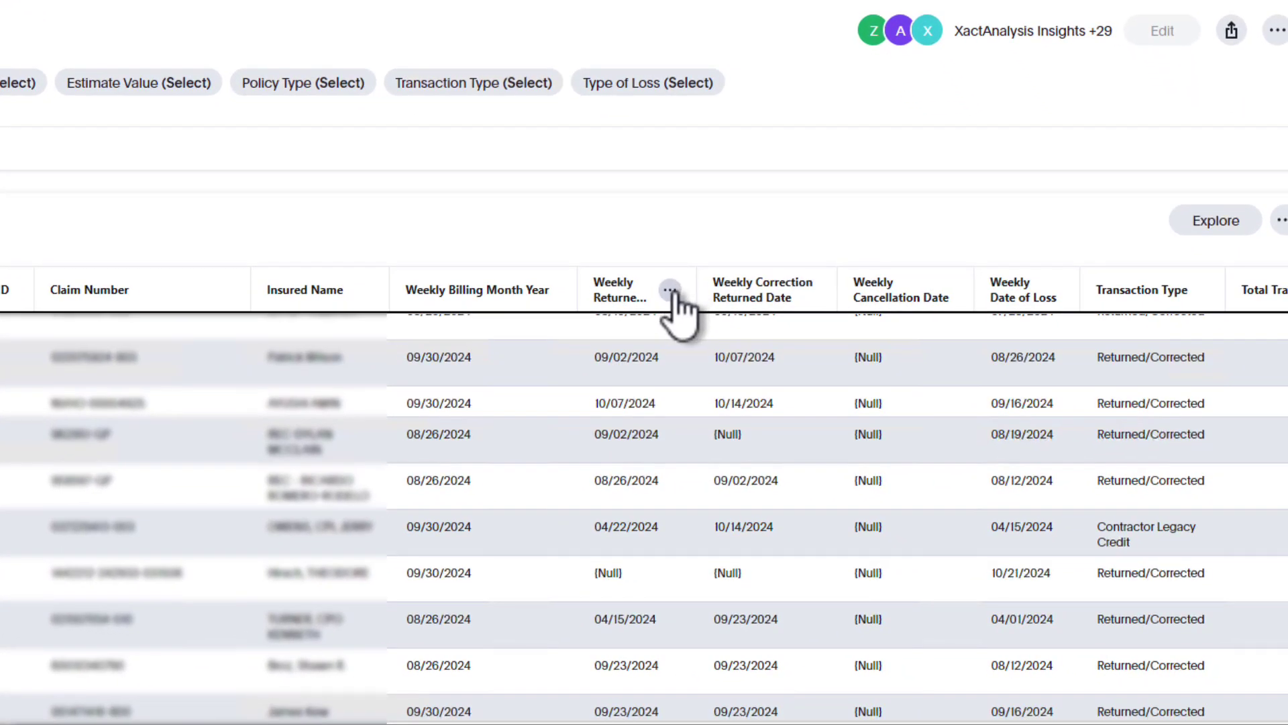
- Change the Weekly Returned Date column's time bucket to Daily
{"action": "left_click", "coordinate": [670, 290]}
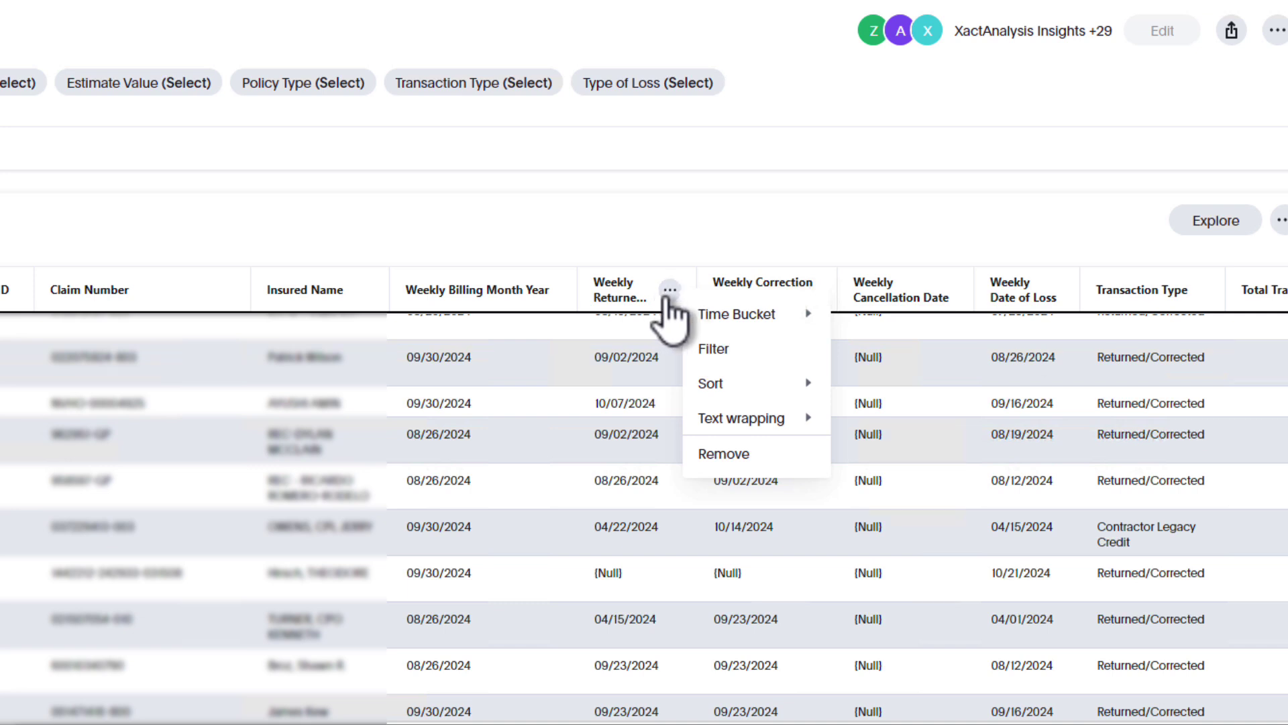
{"action": "mouse_move", "coordinate": [719, 325]}
{"action": "mouse_move", "coordinate": [876, 388]}
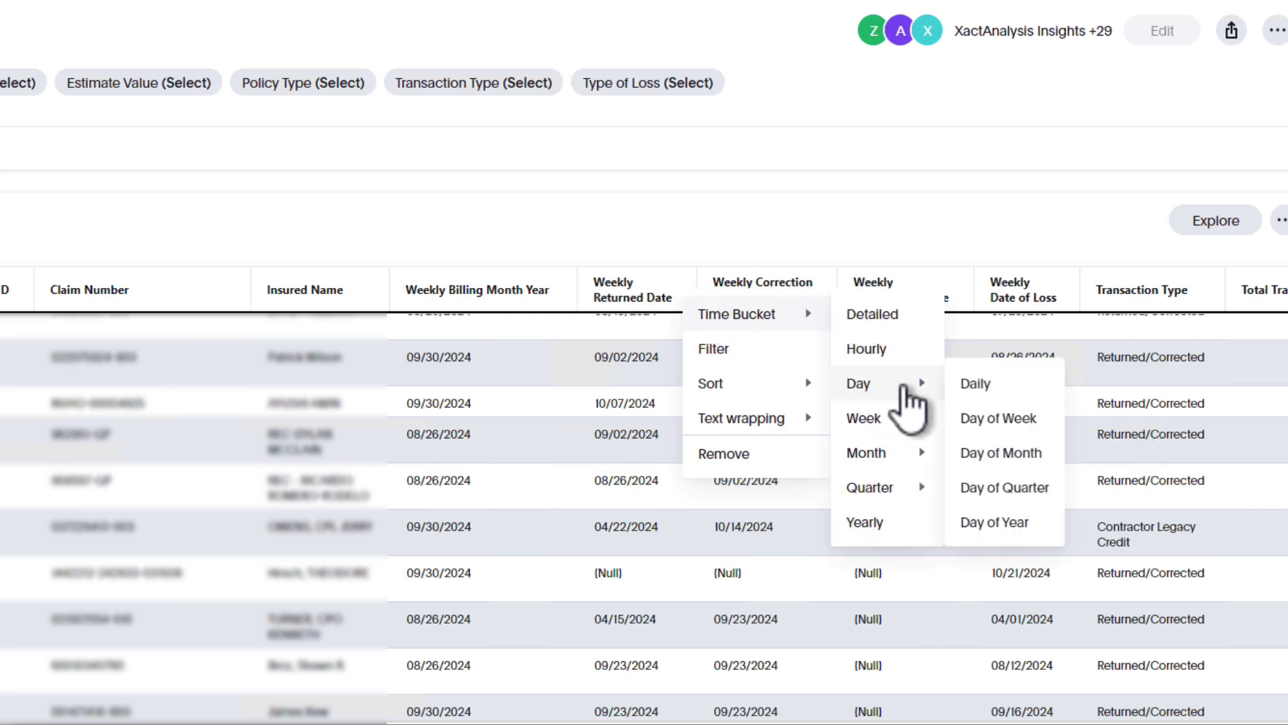
{"action": "left_click", "coordinate": [970, 392]}
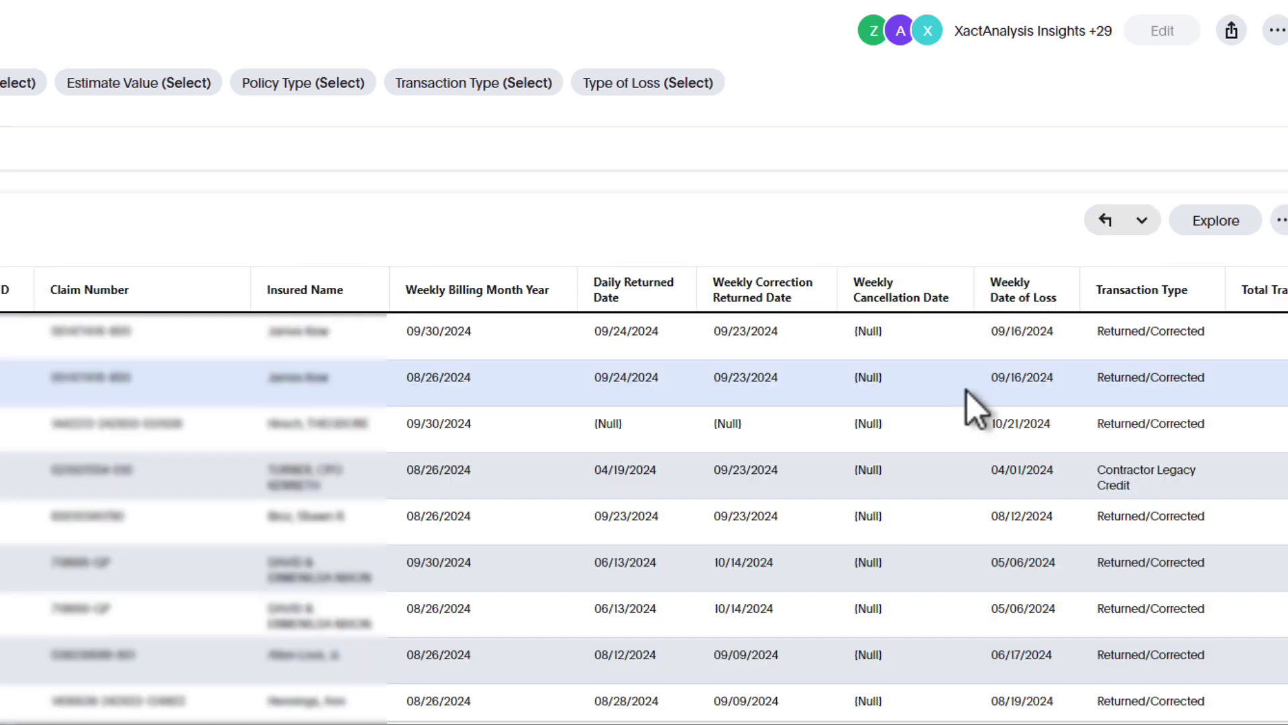
- Change the Weekly Billing Month Year column's time bucket to Monthly
{"action": "left_click", "coordinate": [550, 291]}
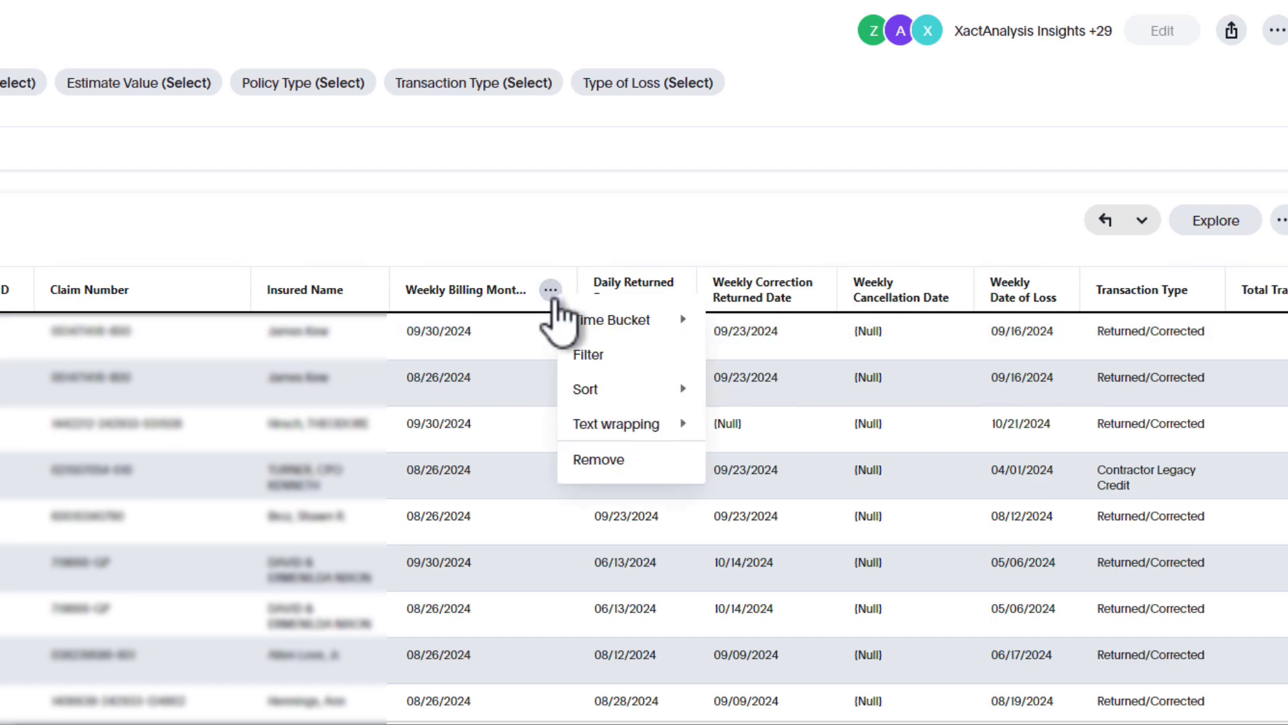
{"action": "mouse_move", "coordinate": [603, 317]}
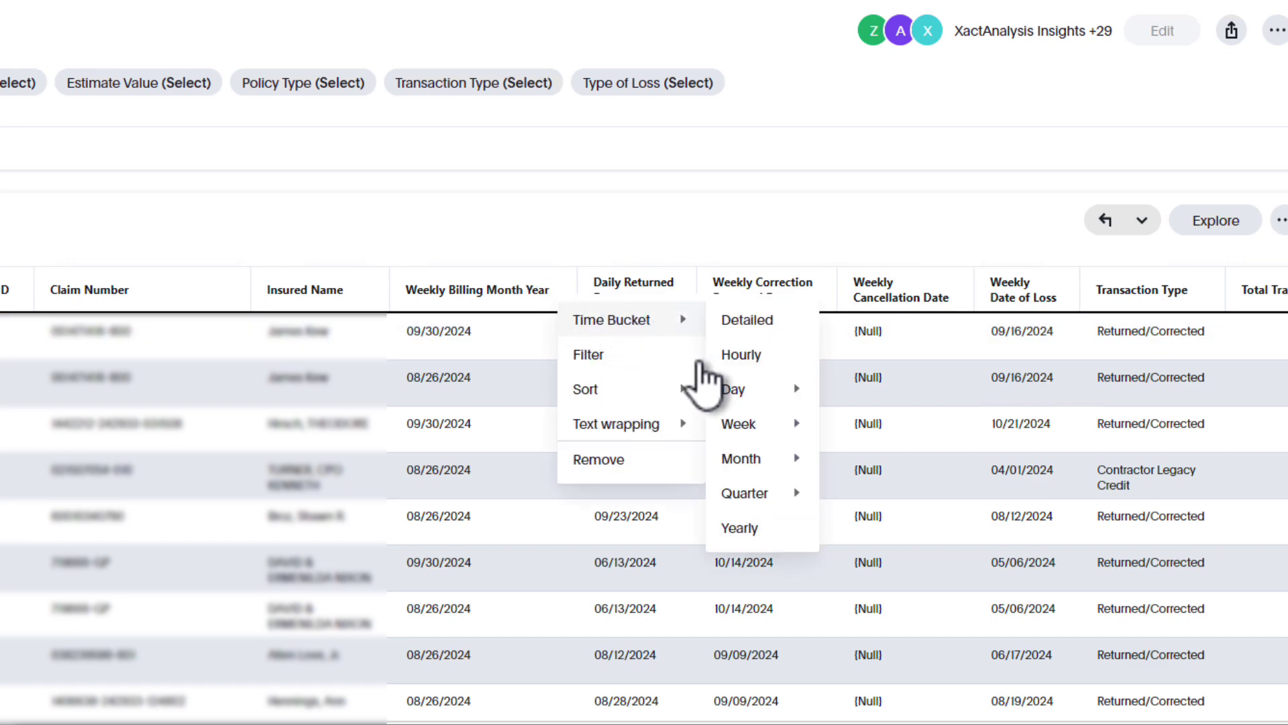
{"action": "mouse_move", "coordinate": [781, 461]}
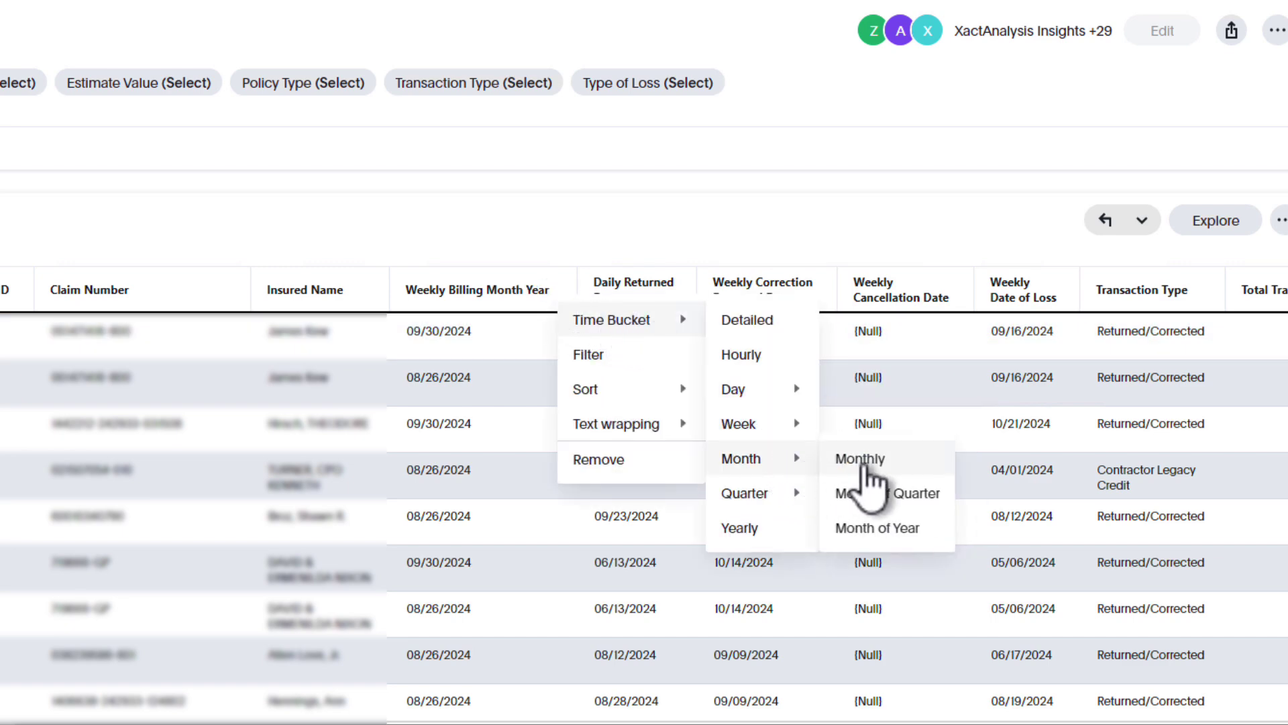
{"action": "left_click", "coordinate": [861, 460]}
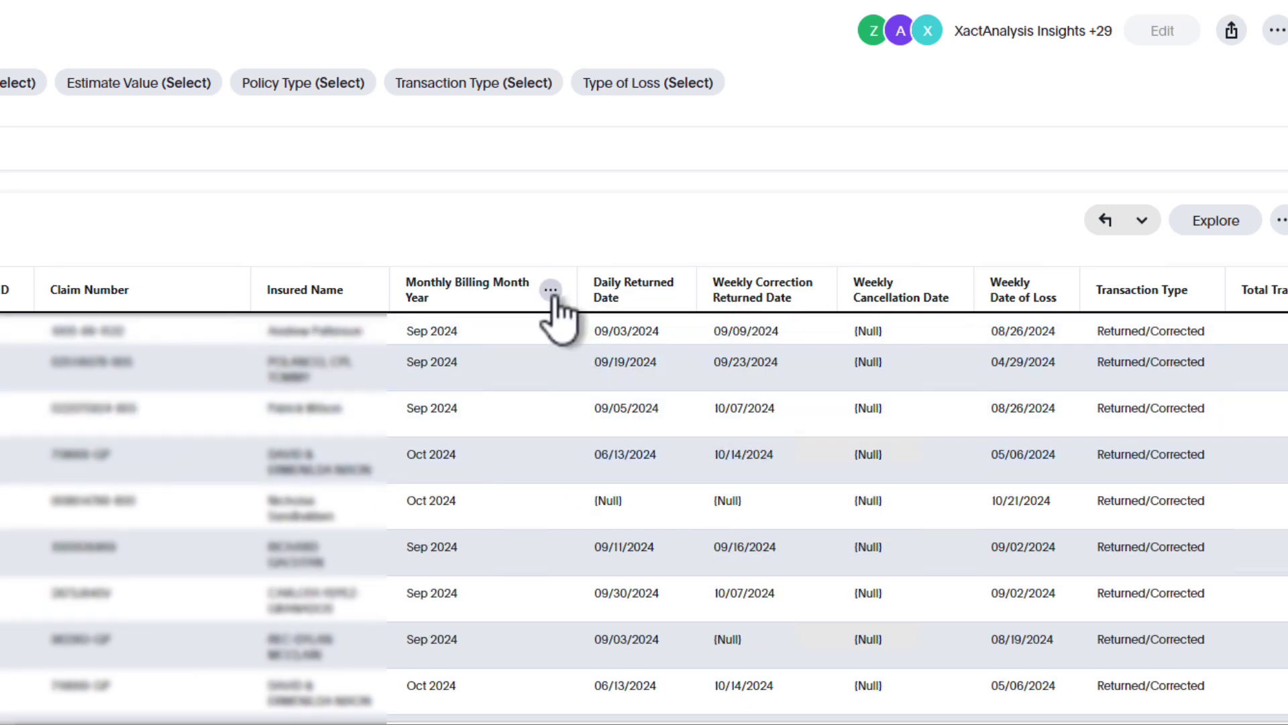
- Apply a fixed Monthly Billing Month Year filter from 09/01/2024 to 09/30/2024
{"action": "left_click", "coordinate": [551, 290]}
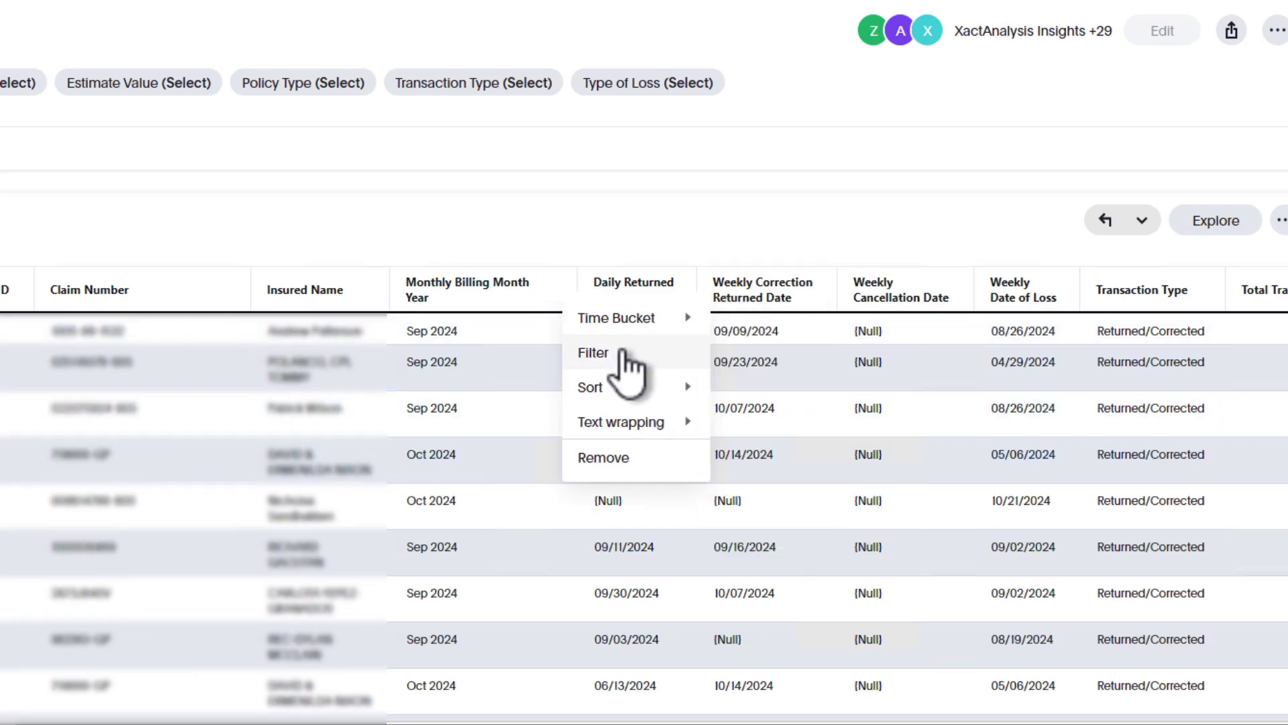
{"action": "left_click", "coordinate": [620, 349]}
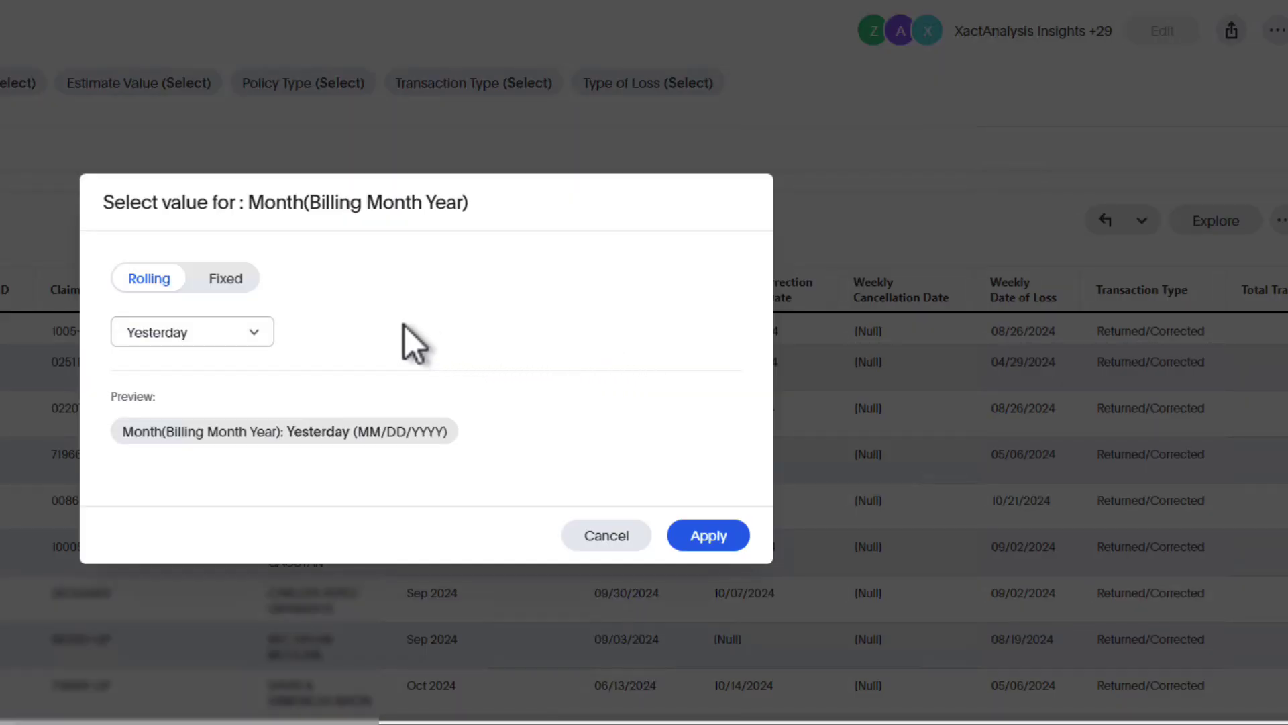
{"action": "left_click", "coordinate": [231, 282]}
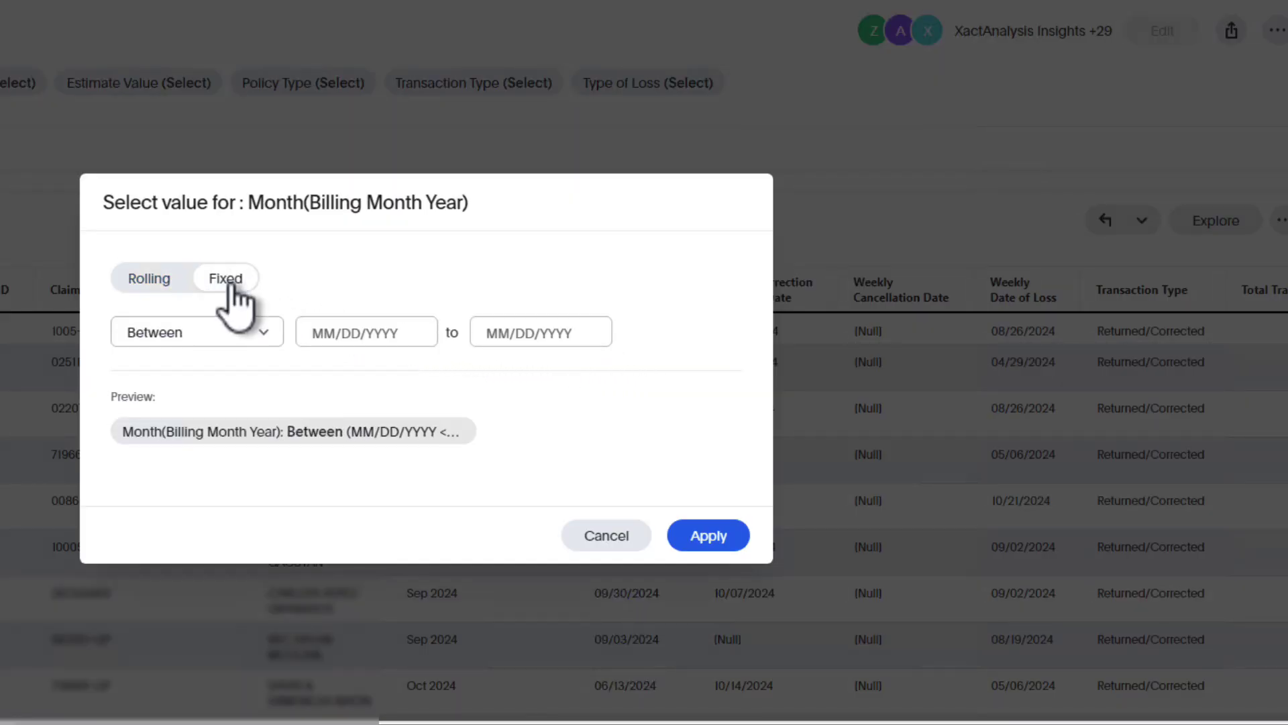
{"action": "left_click", "coordinate": [333, 332]}
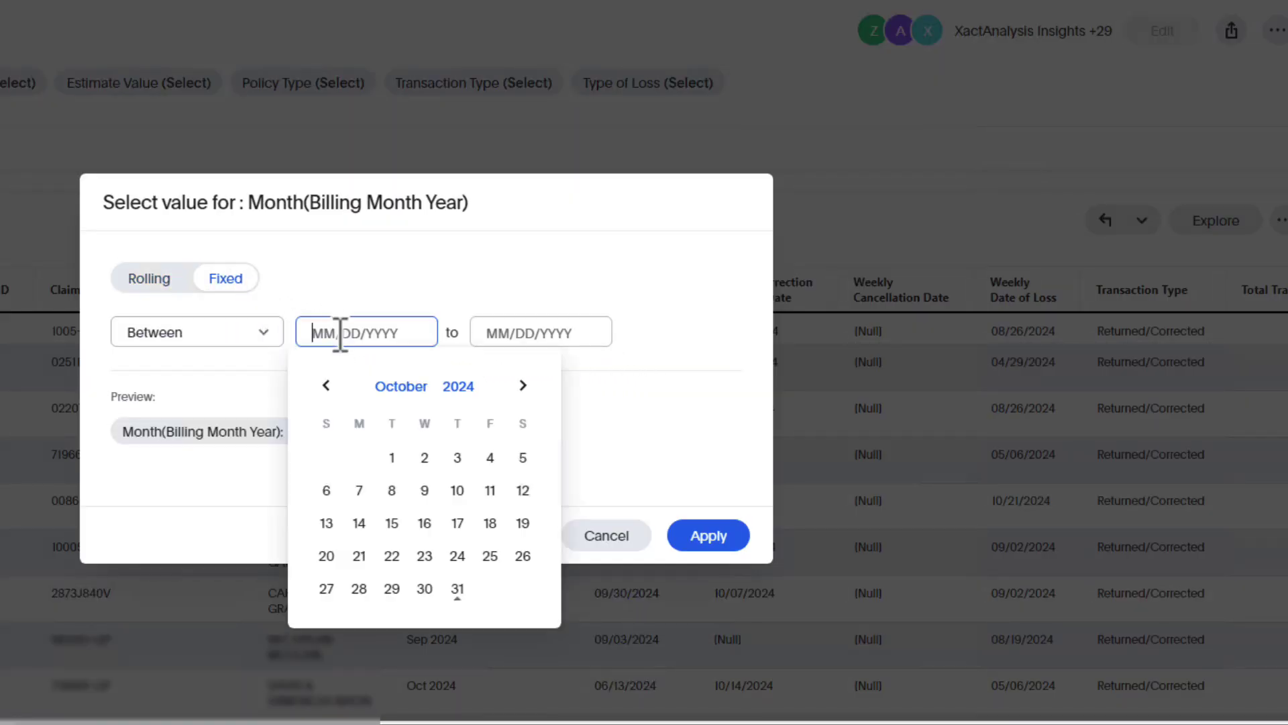
{"action": "left_click", "coordinate": [325, 386]}
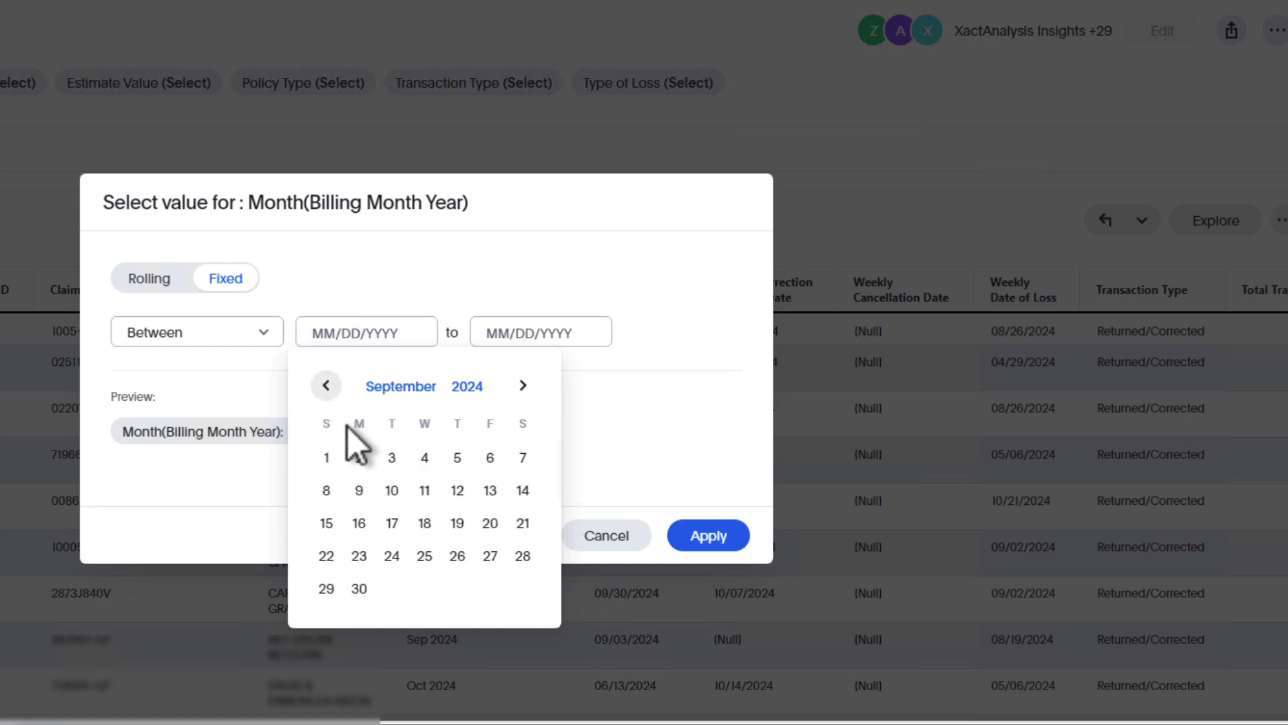
{"action": "left_click", "coordinate": [326, 457]}
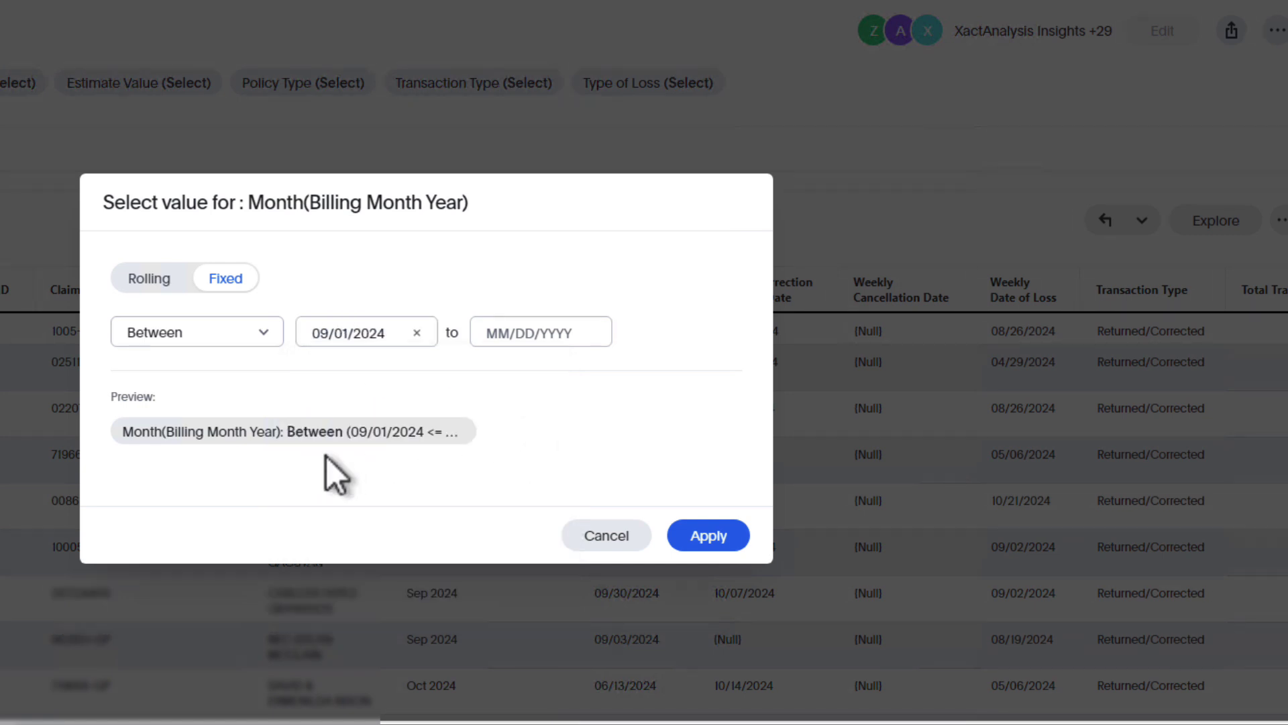
{"action": "left_click", "coordinate": [541, 336]}
{"action": "left_click", "coordinate": [501, 385]}
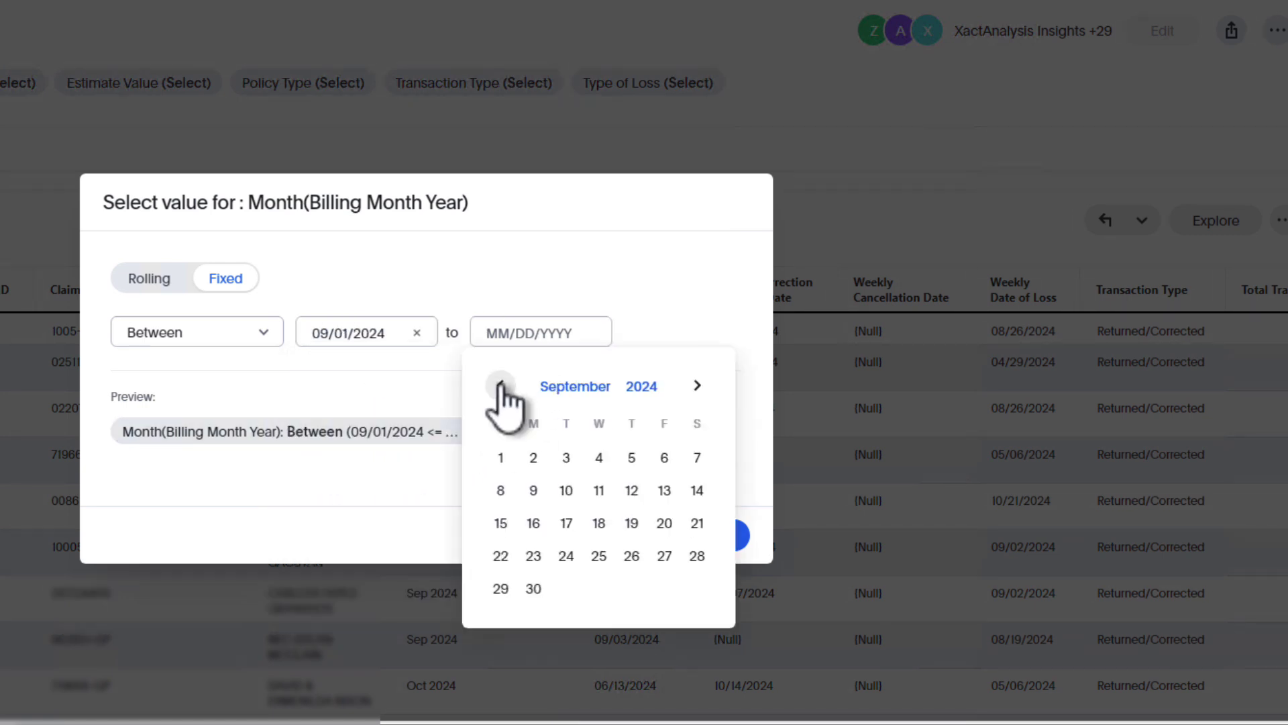
{"action": "left_click", "coordinate": [533, 589]}
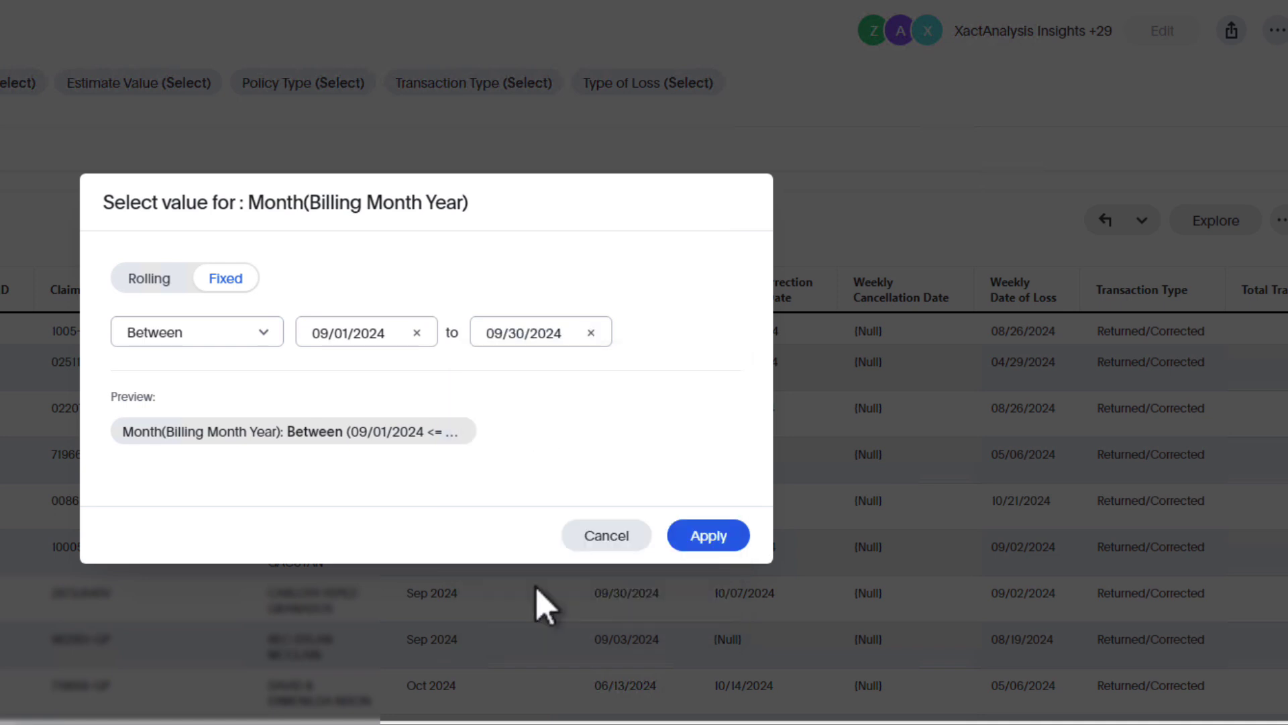
{"action": "left_click", "coordinate": [711, 537]}
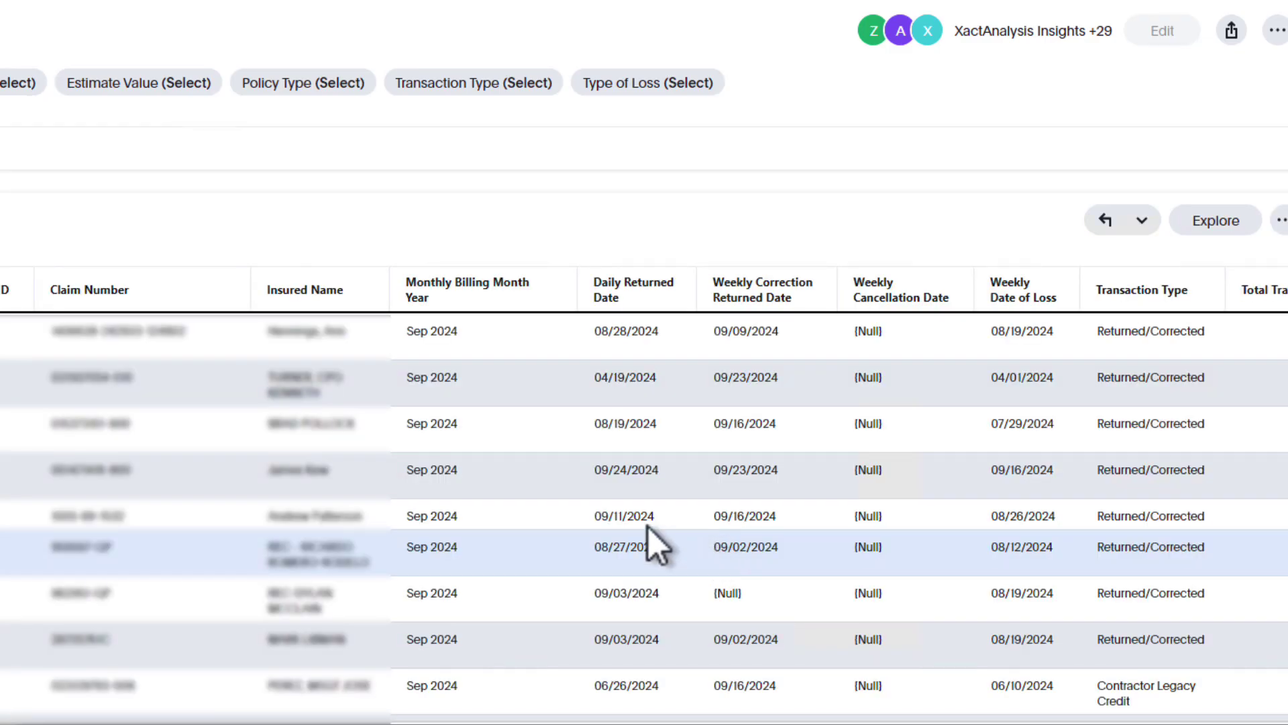
{"action": "scroll", "coordinate": [519, 482], "scroll_direction": "right", "scroll_amount": 8}
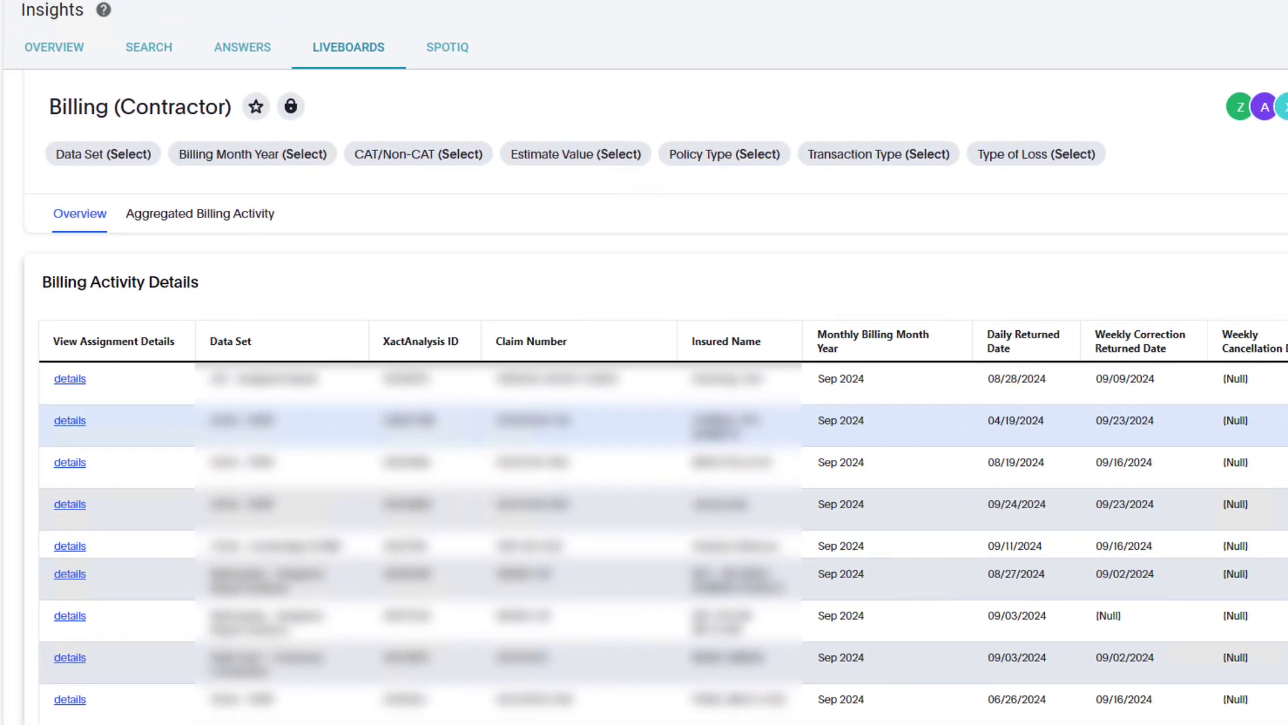
{"action": "left_click", "coordinate": [70, 379]}
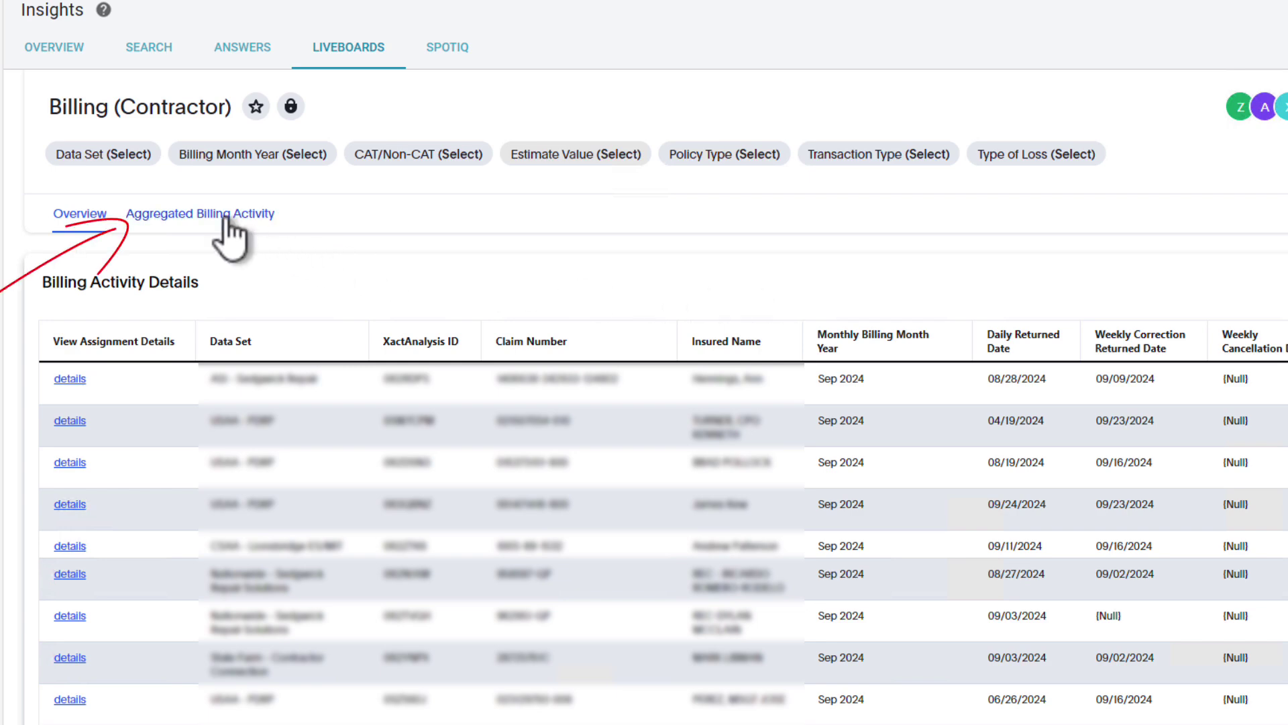
- Switch to Aggregated Billing Activity and expand the Sep 2024 row into its data sets
{"action": "left_click", "coordinate": [228, 238]}
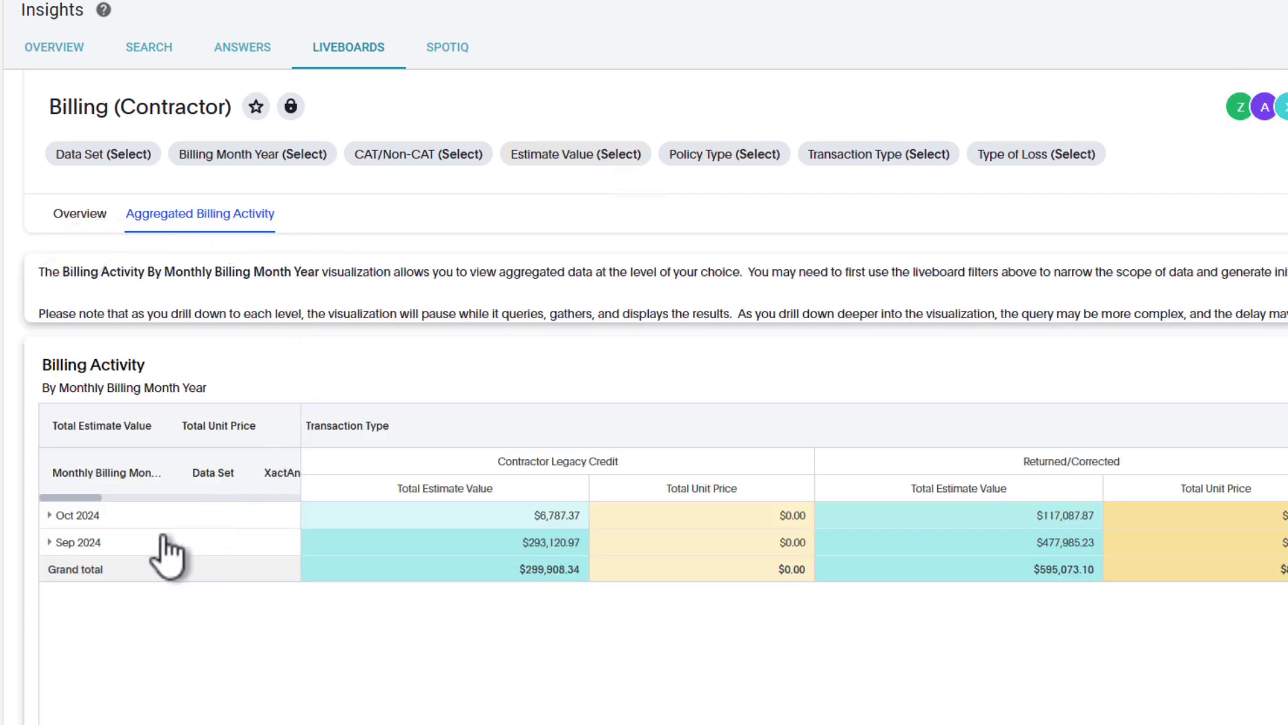
{"action": "left_click", "coordinate": [49, 542]}
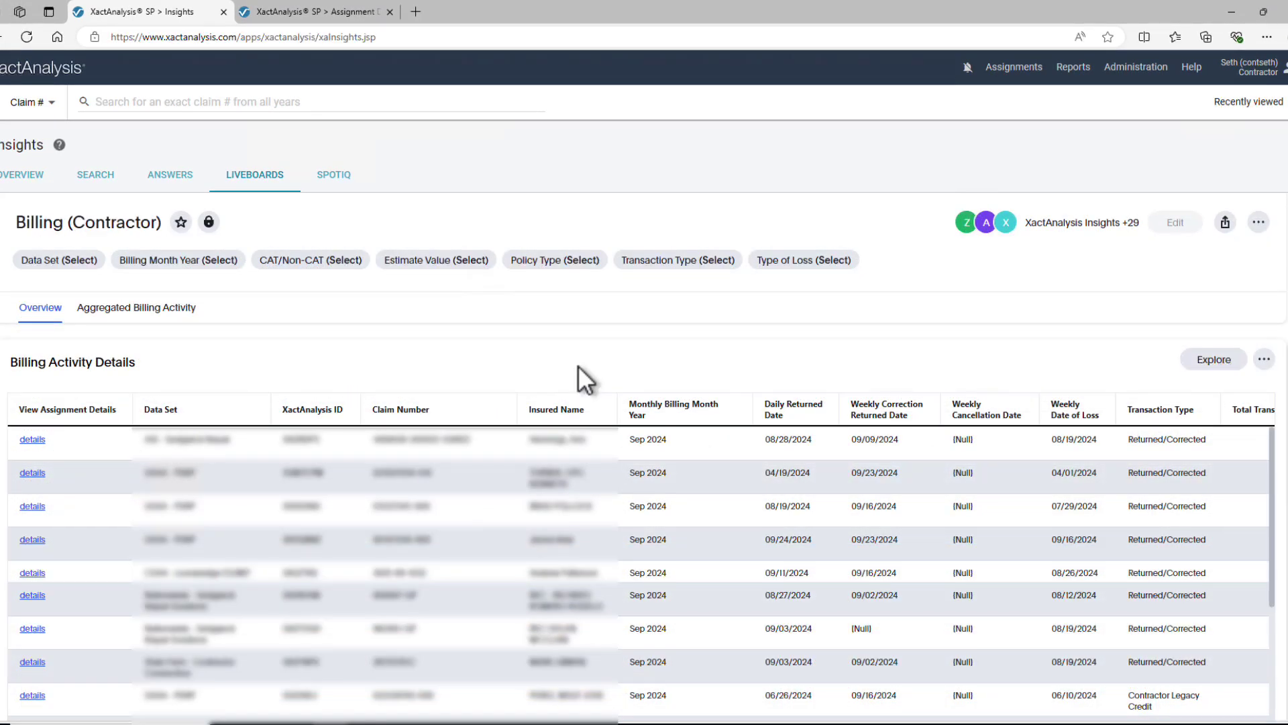
- Export the Billing Activity Details table as CSV (Billing_Activity_Details (1).csv)
{"action": "left_click", "coordinate": [1264, 360]}
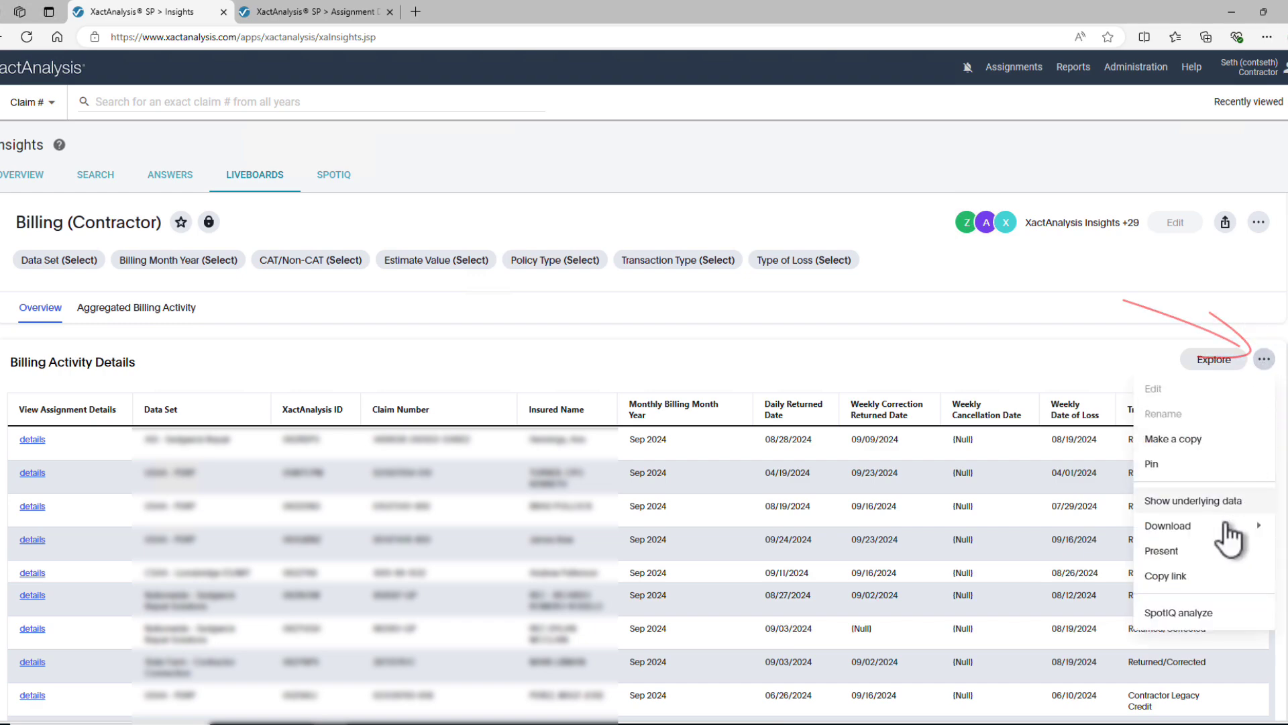
{"action": "mouse_move", "coordinate": [1225, 526]}
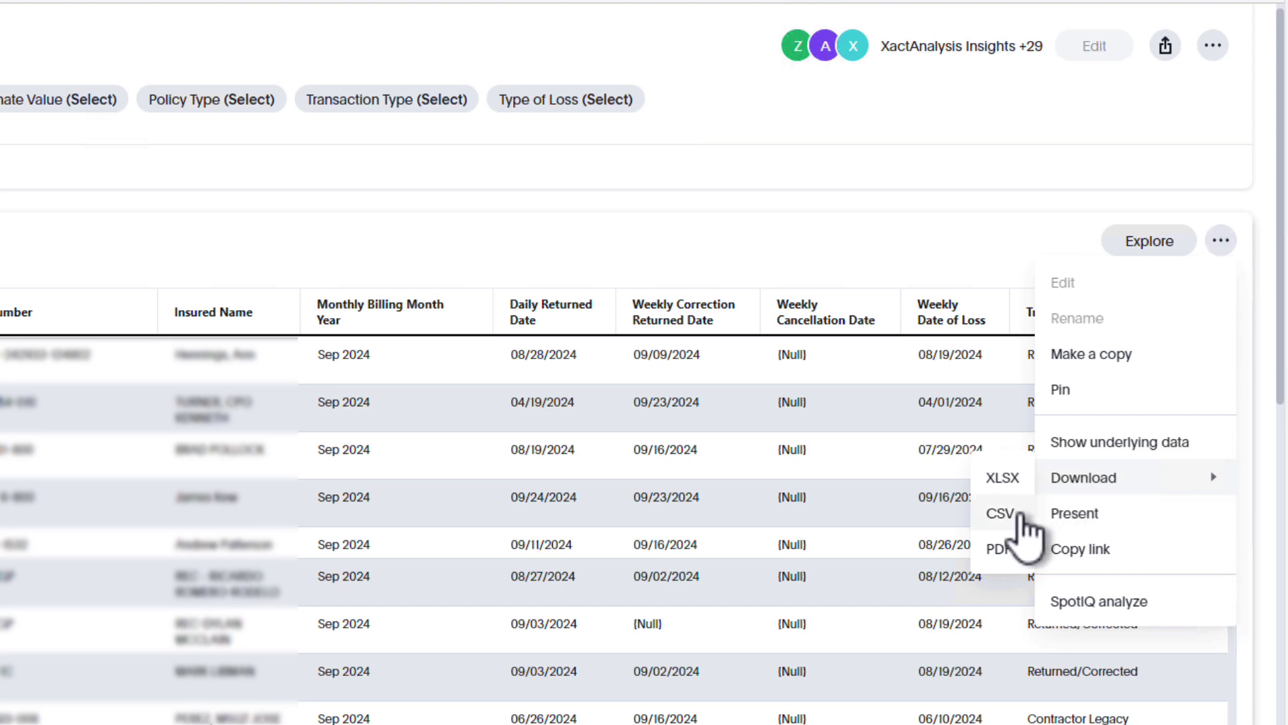
{"action": "left_click", "coordinate": [1000, 514]}
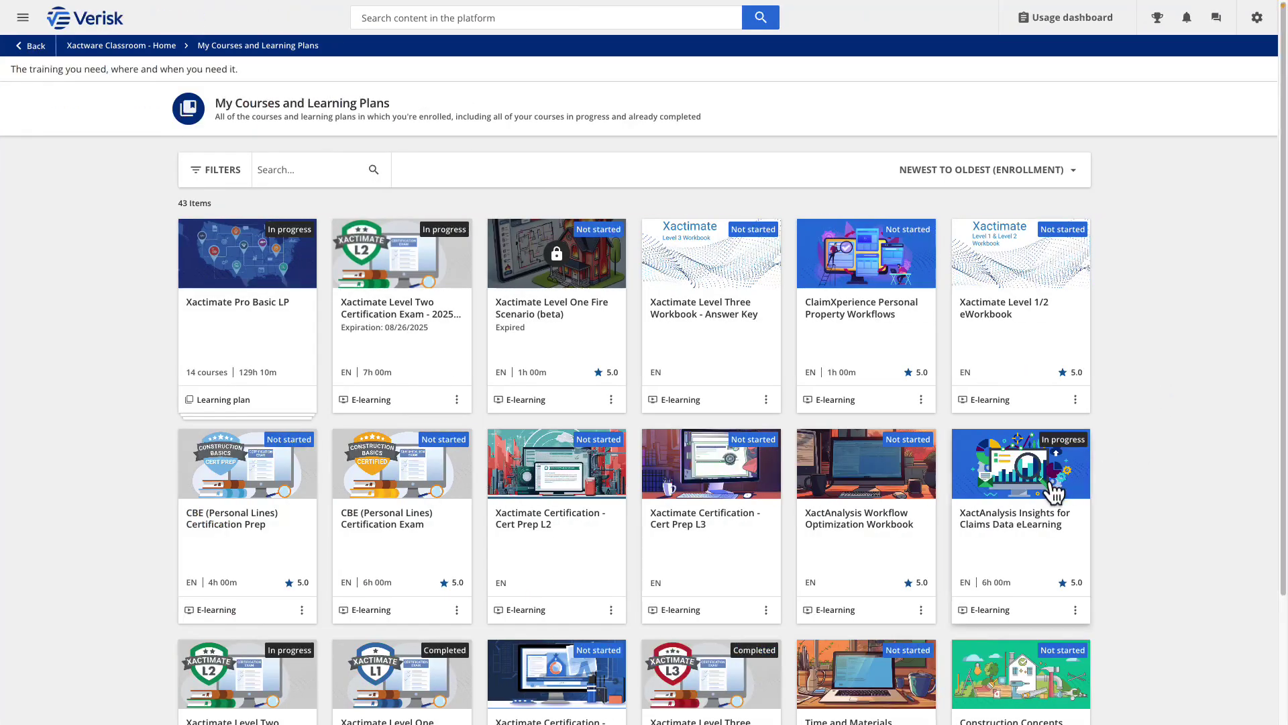
{"action": "left_click", "coordinate": [1052, 488]}
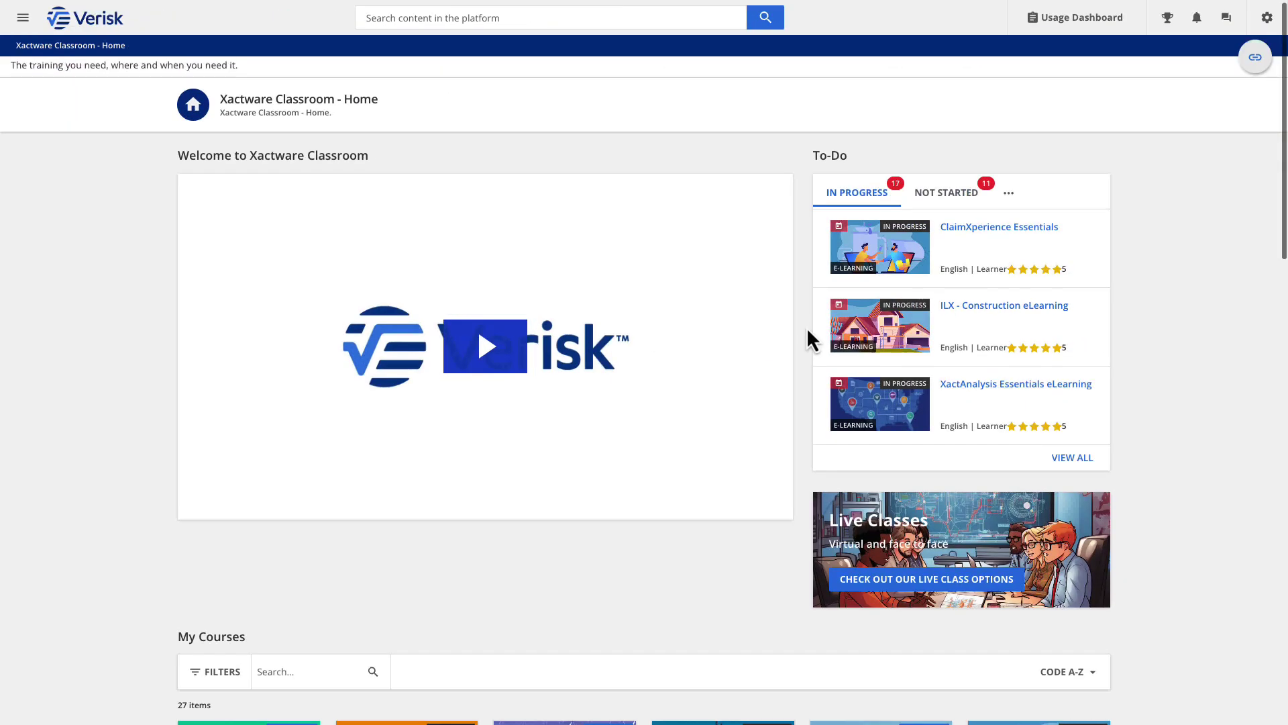
- Scroll the Xactware Classroom home page past My Courses to the Xpert Tip Library and Our Website banner
{"action": "scroll", "coordinate": [806, 327], "scroll_direction": "down", "scroll_amount": 4}
{"action": "scroll", "coordinate": [808, 330], "scroll_direction": "down", "scroll_amount": 3}
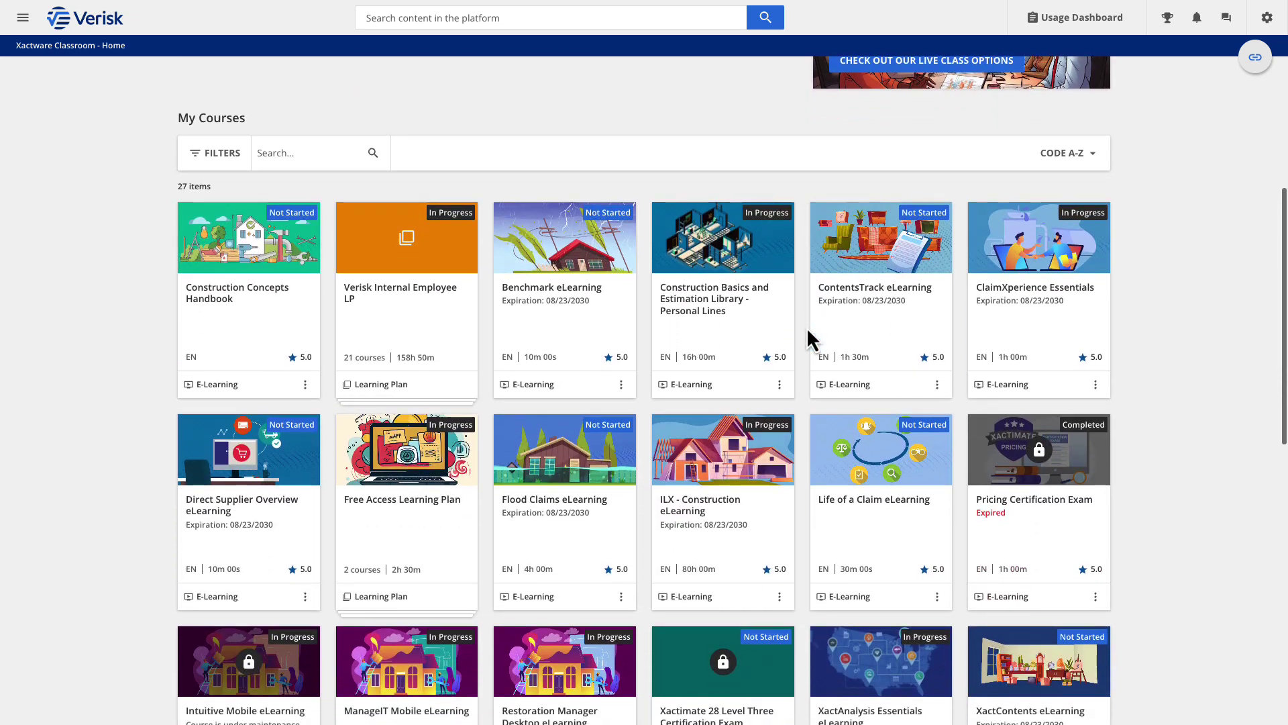
{"action": "scroll", "coordinate": [807, 329], "scroll_direction": "down", "scroll_amount": 10}
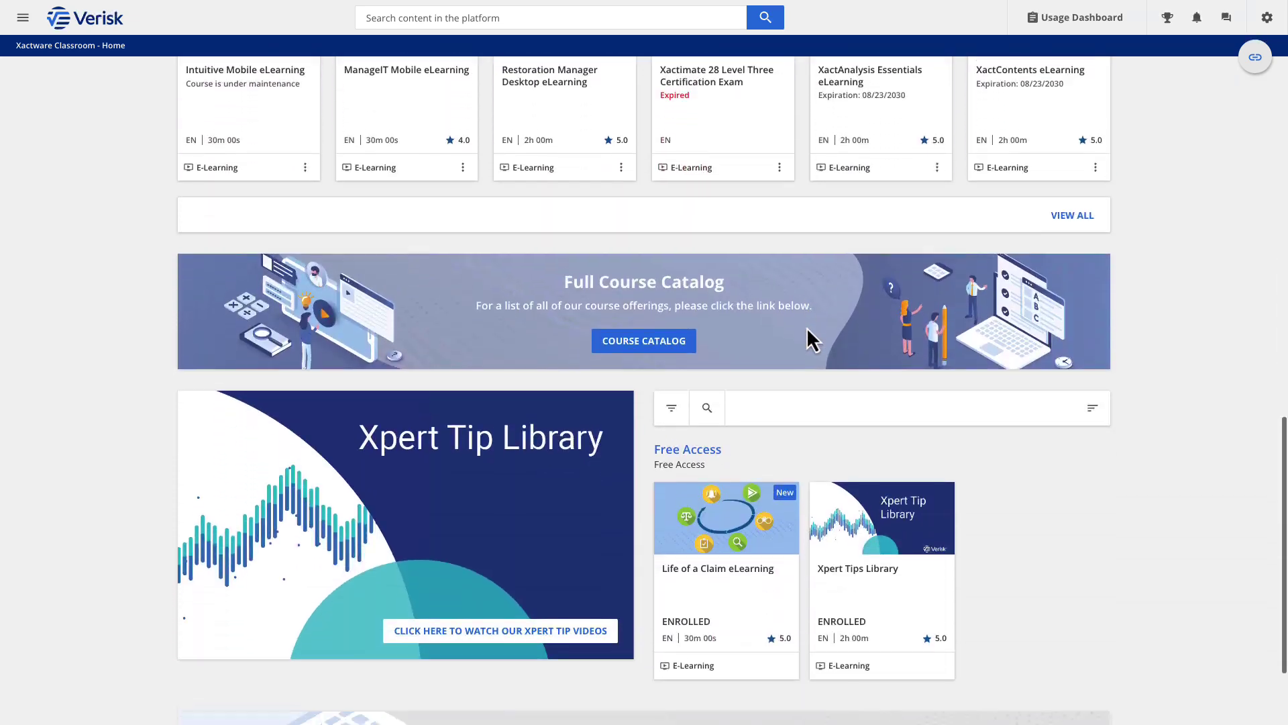
{"action": "scroll", "coordinate": [807, 327], "scroll_direction": "down", "scroll_amount": 2}
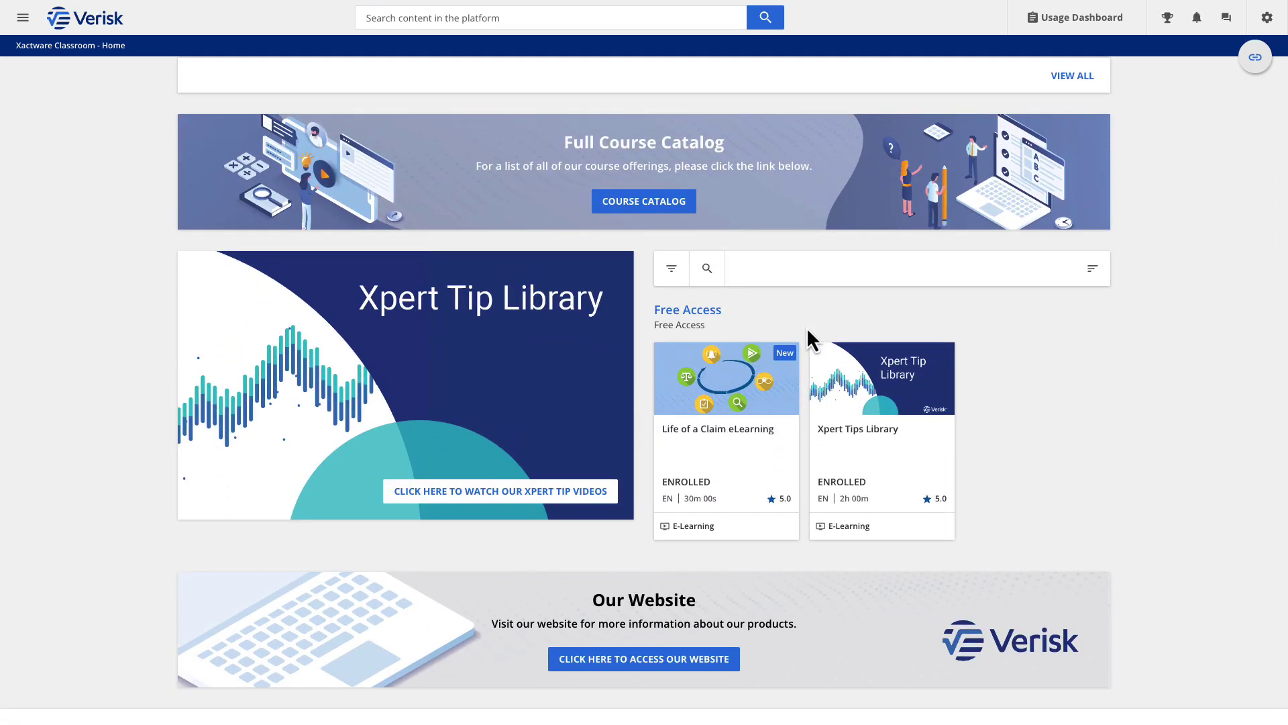